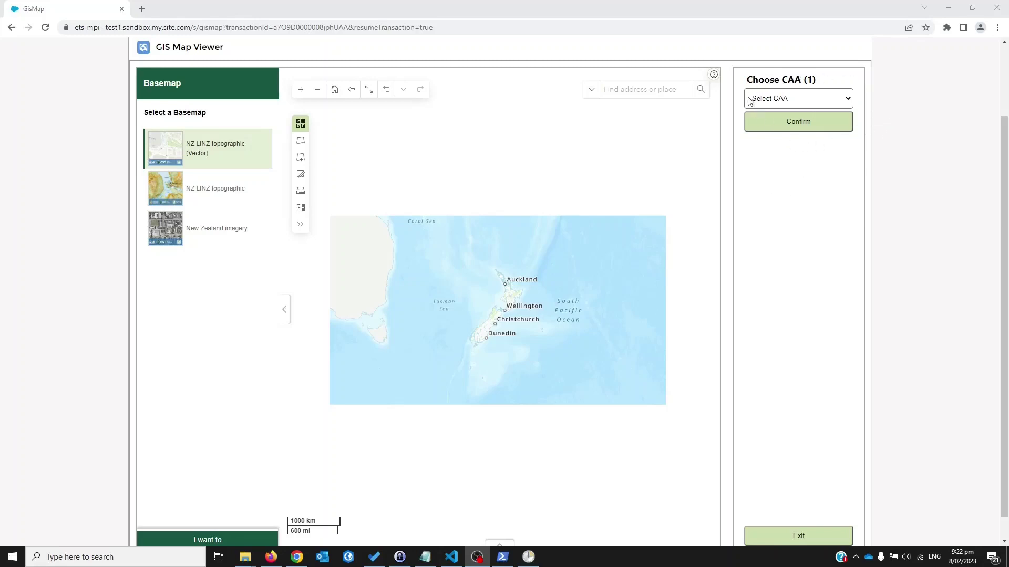
Select the only listed CAA and confirm it to zoom to its areas near Lake Ohakuri.
left_click(829, 100)
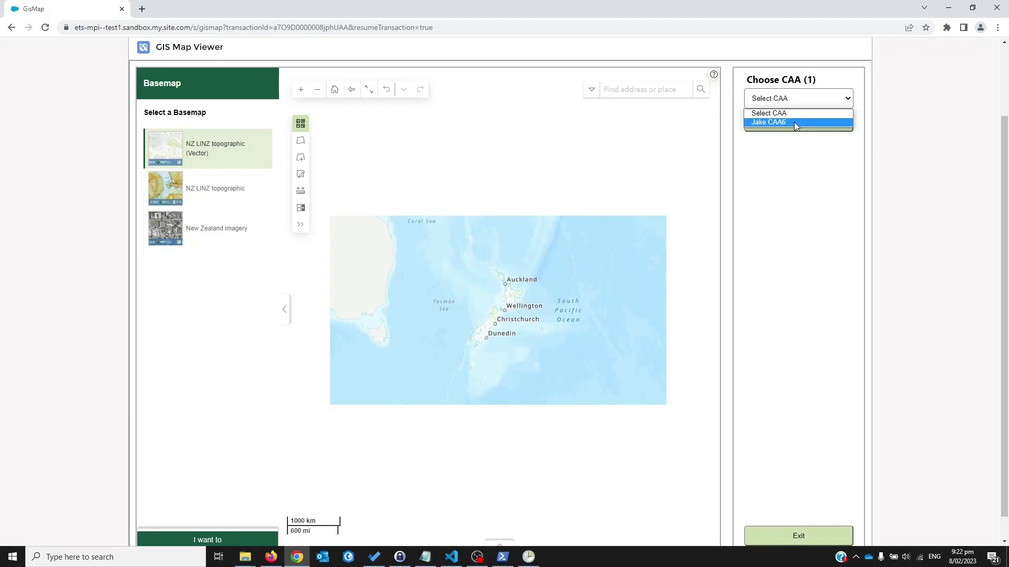
left_click(767, 122)
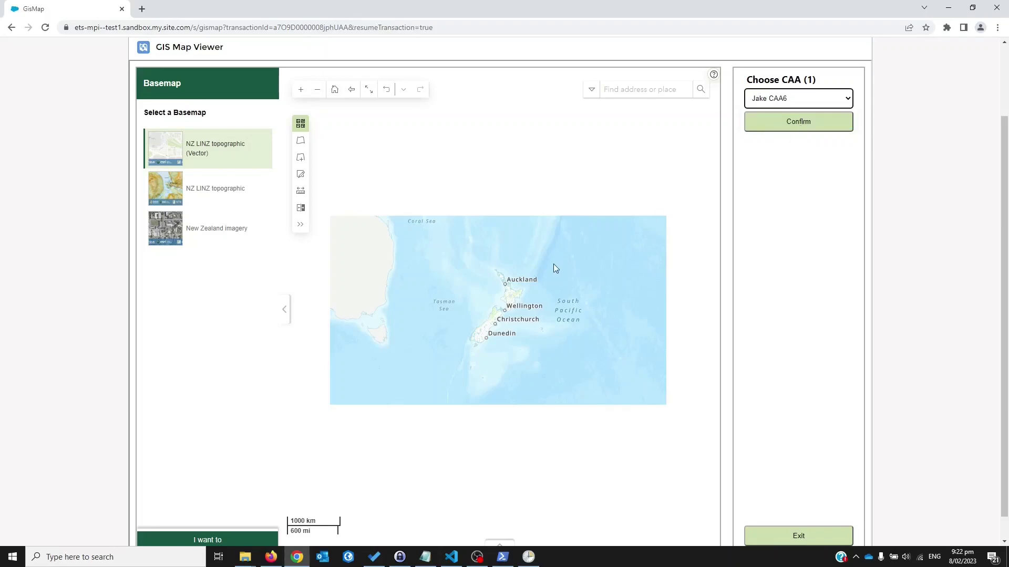
left_click(783, 126)
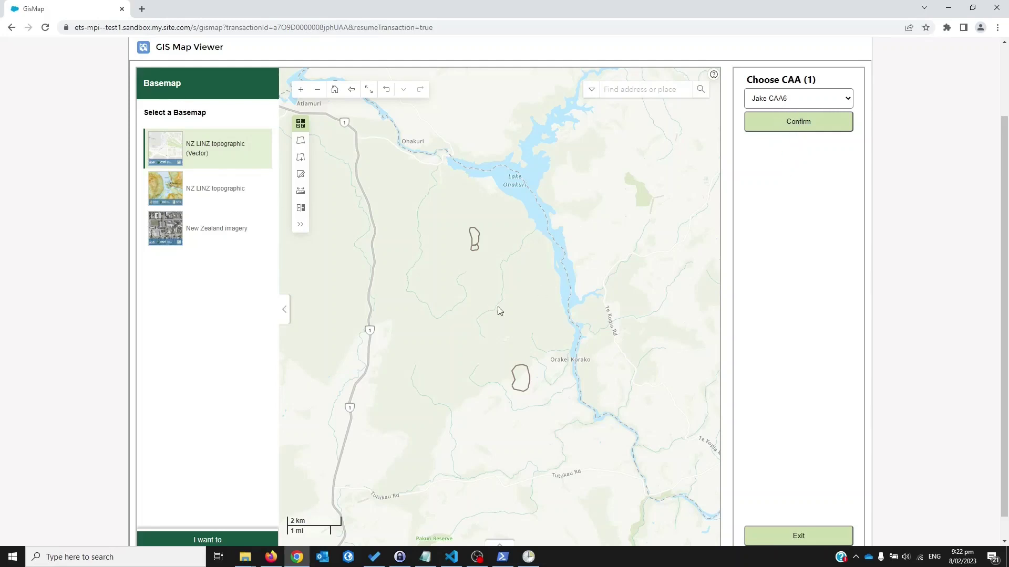
Search for Ohakuri and go to the Ohakuri, Reporoa, Waikato suggestion.
left_click(638, 89)
type("Ohakuri")
left_click(630, 126)
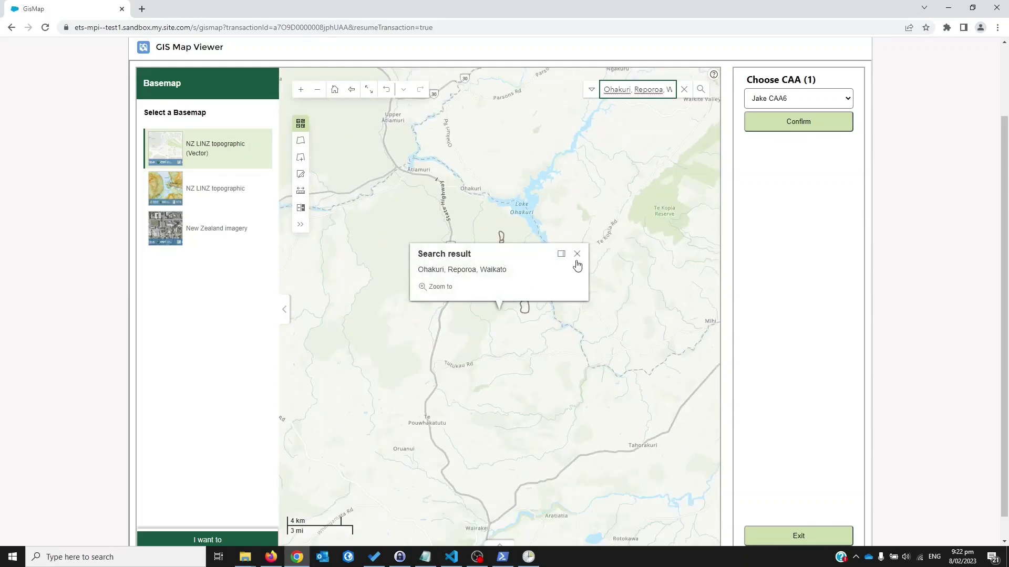
left_click(577, 254)
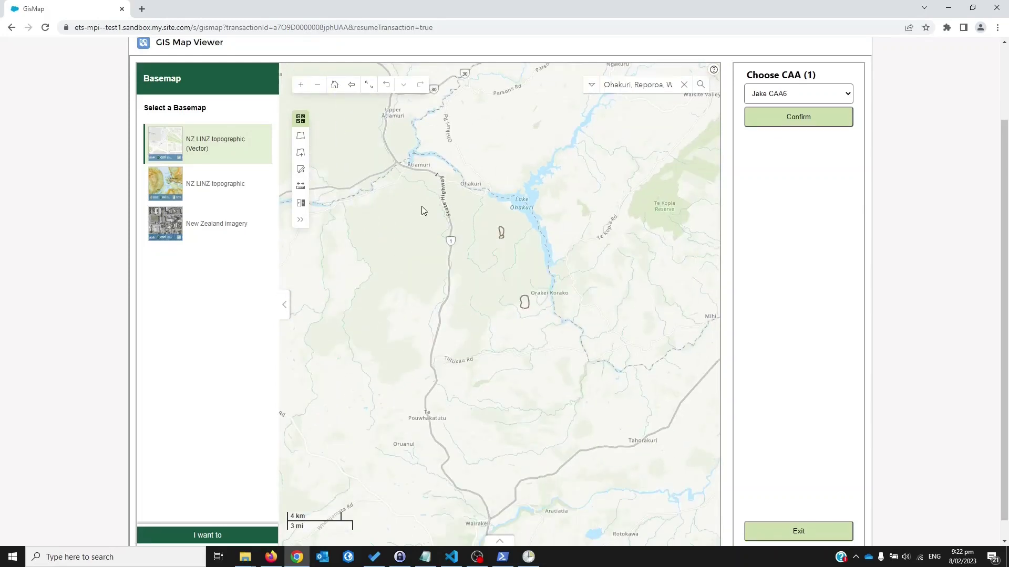
Zoom in and out, zoom to all of New Zealand, then return to the Ohakuri view.
left_click(301, 86)
left_click(317, 85)
left_click(334, 84)
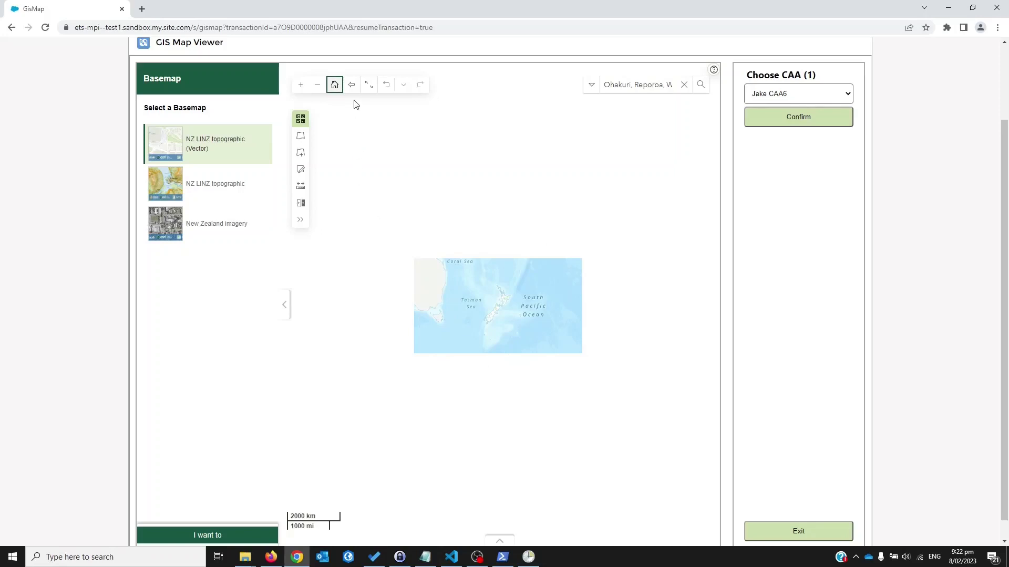
left_click(351, 87)
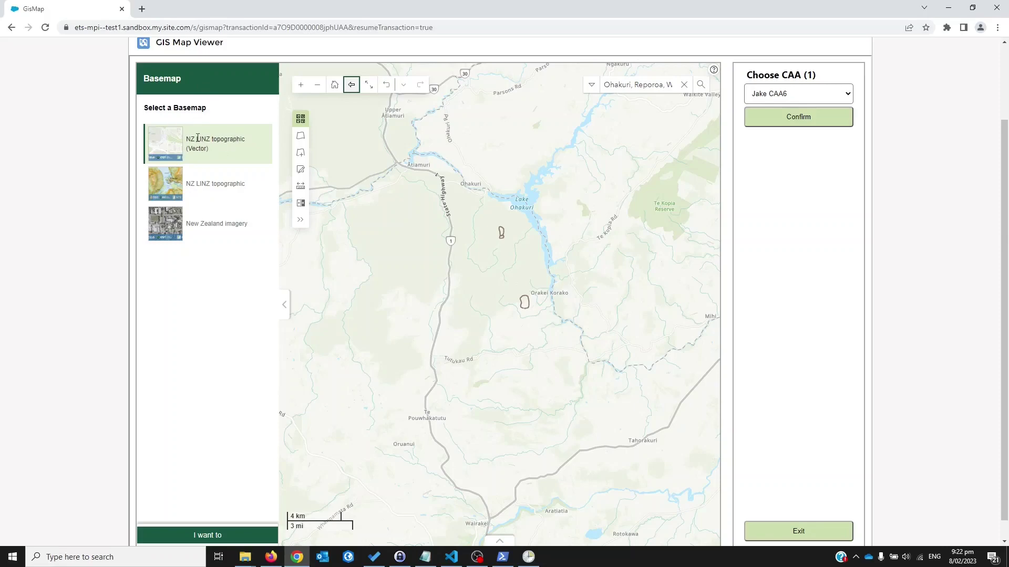
Try the raster topographic and imagery basemaps, then go back to NZ LINZ topographic (Vector).
left_click(209, 181)
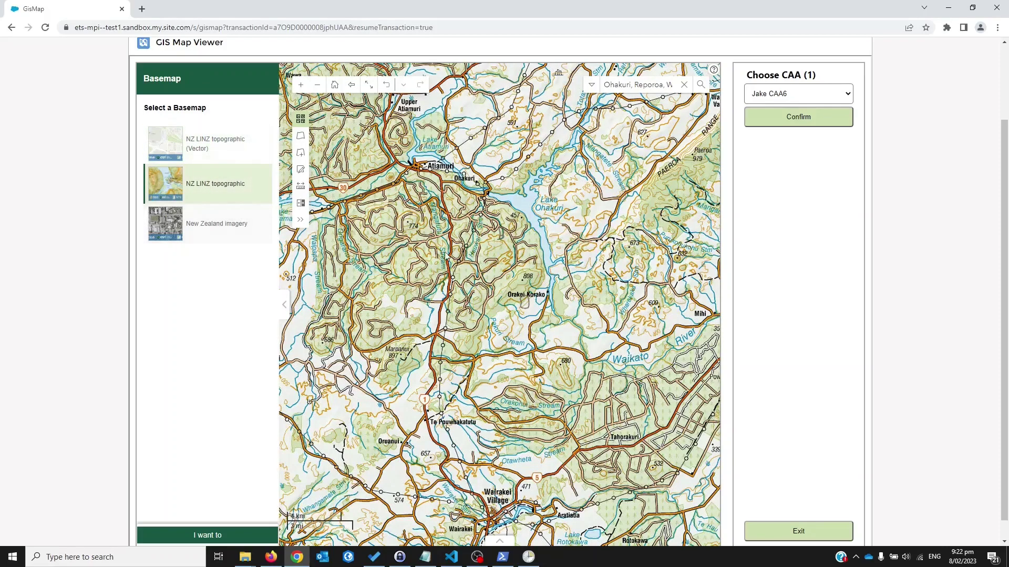
left_click(197, 240)
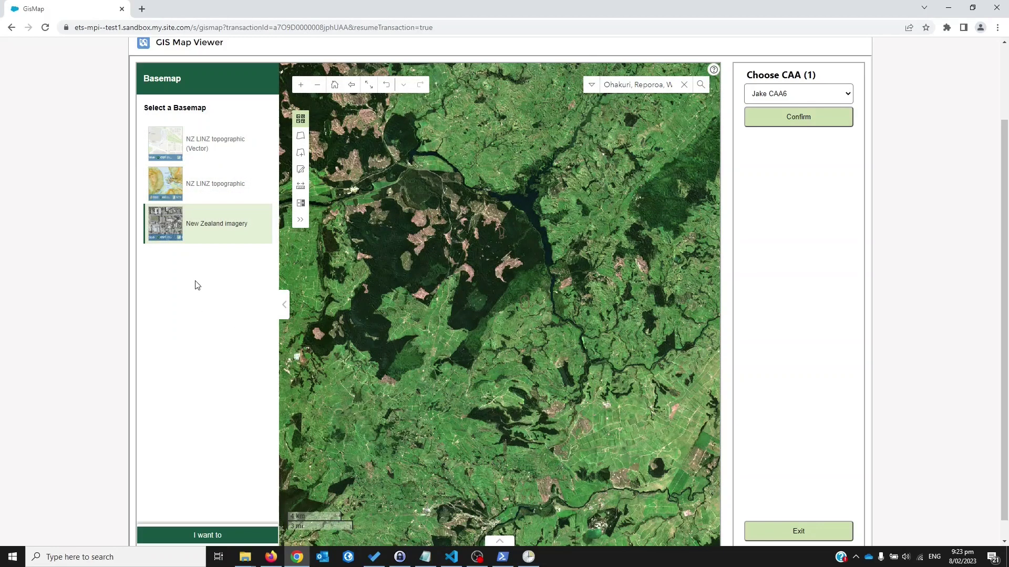
left_click(215, 147)
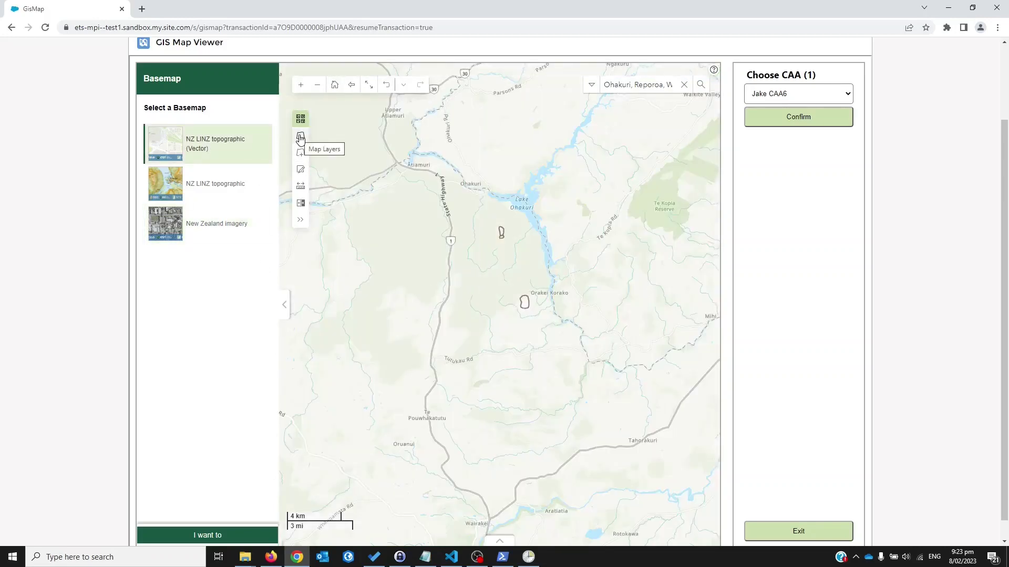
Show Map Layers, toggle the ETS Area layer off and on, and display its legend.
left_click(301, 138)
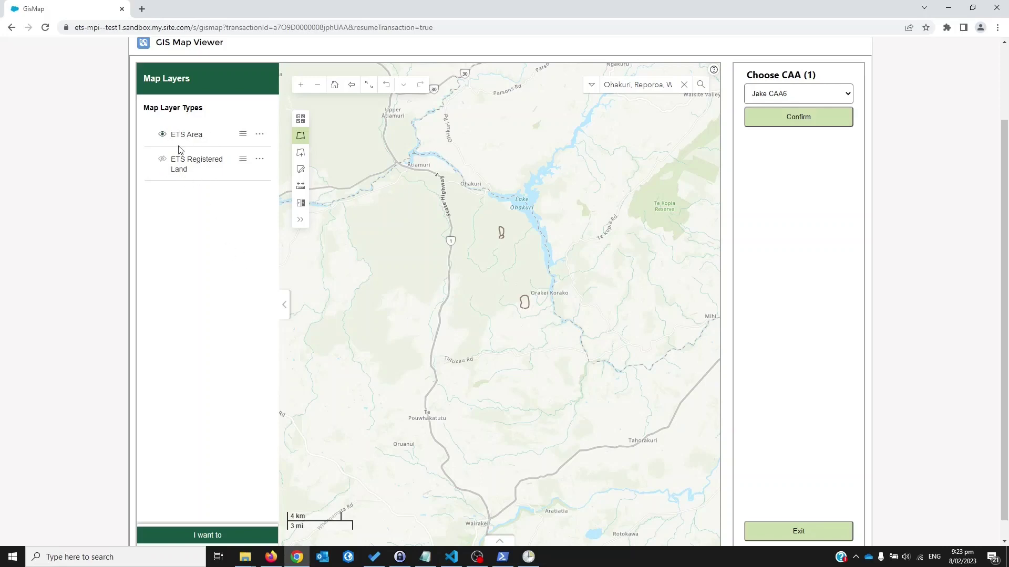
left_click(163, 135)
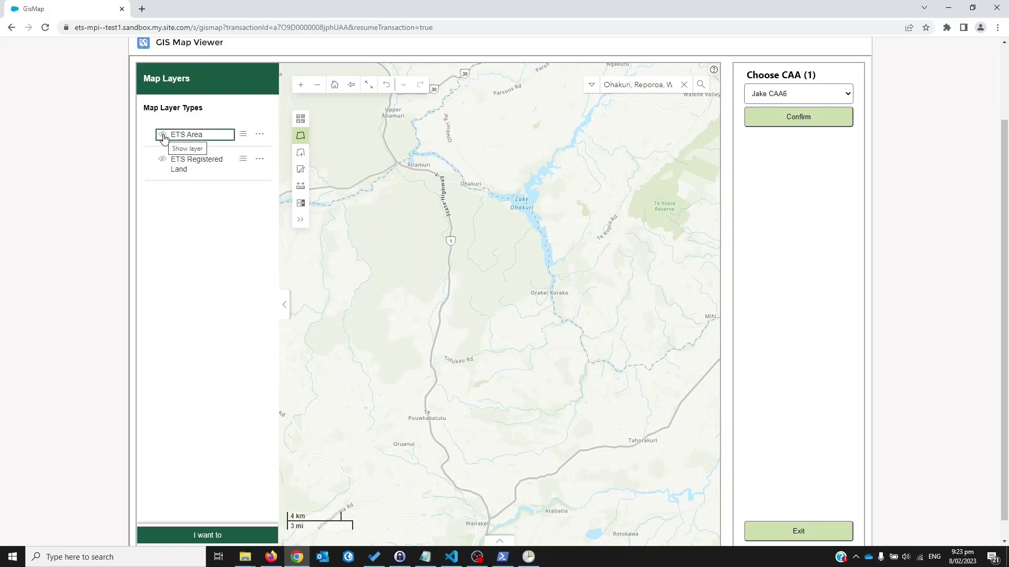
left_click(163, 135)
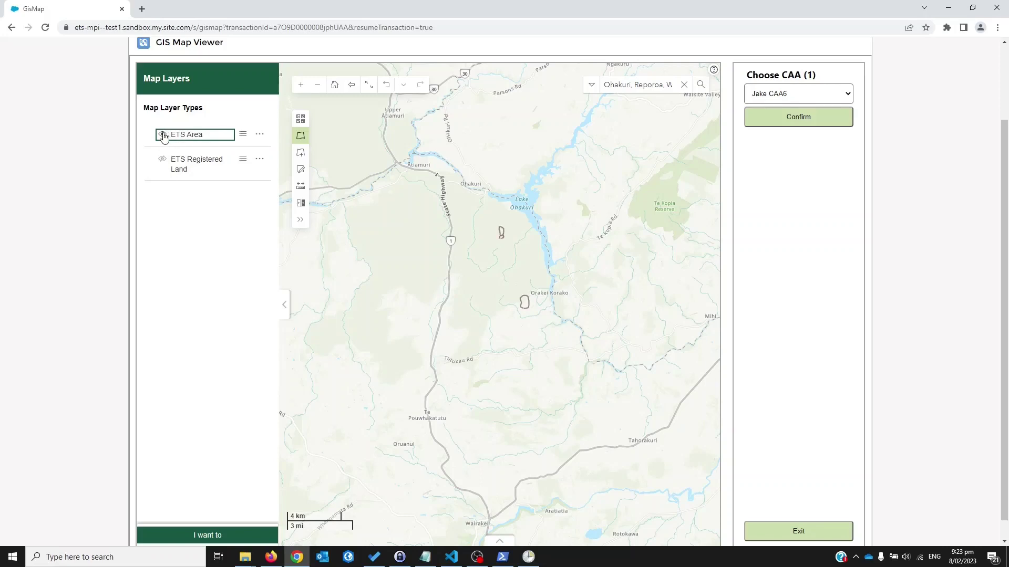
left_click(242, 138)
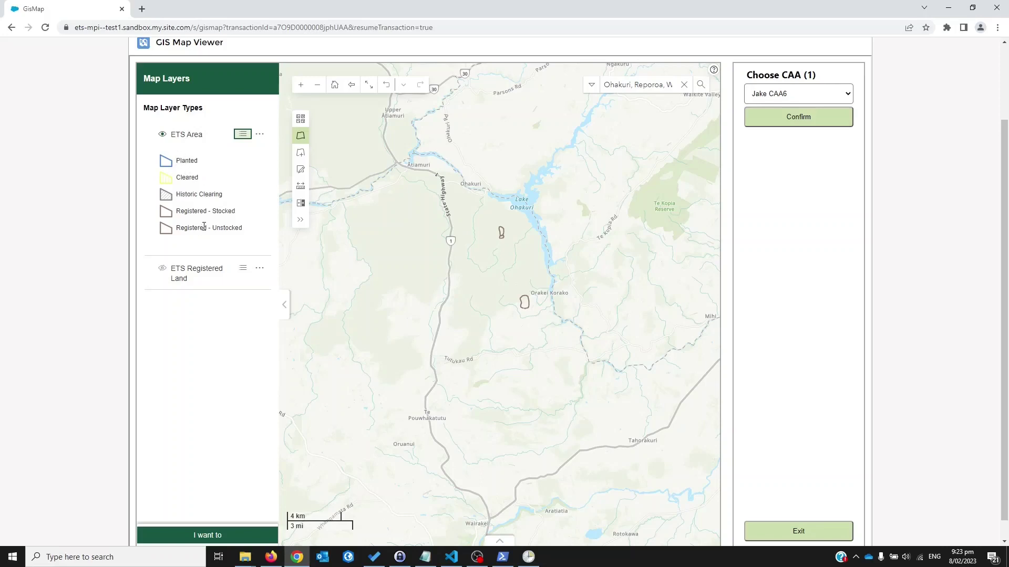
scroll(517, 262, "up", 1)
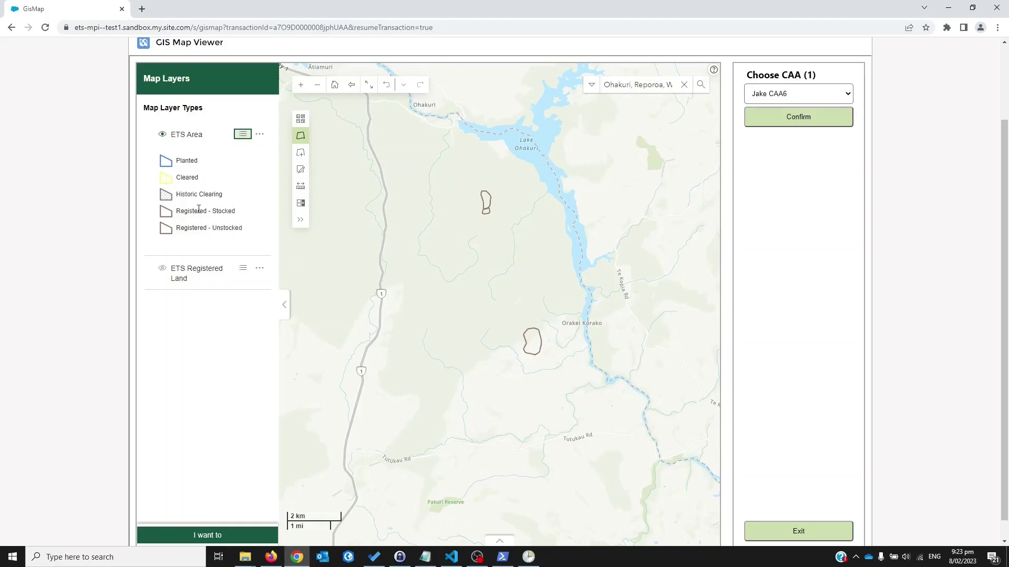
left_click(486, 211)
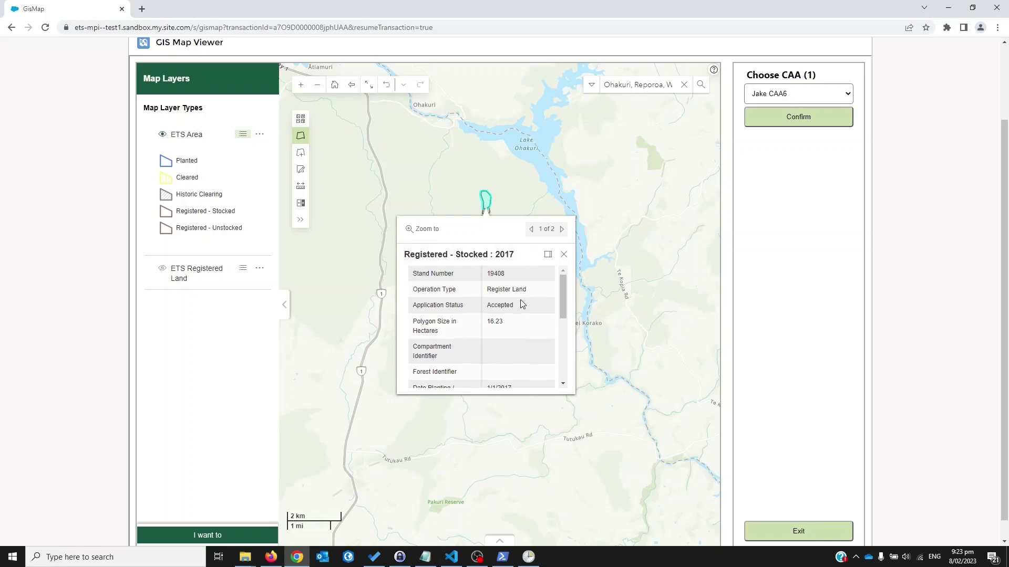
scroll(520, 305, "down", 2)
scroll(521, 306, "down", 2)
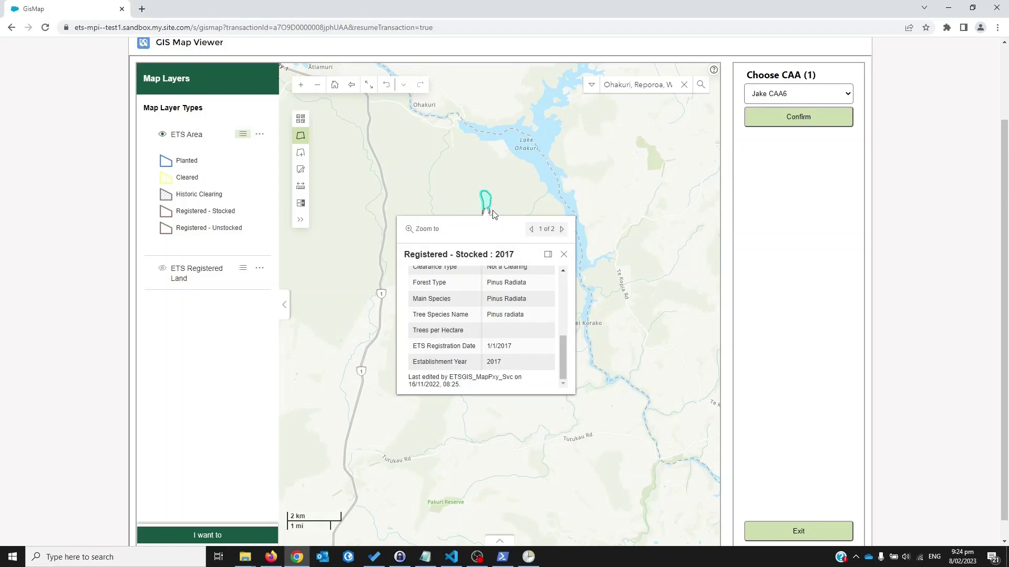
left_click(562, 230)
scroll(513, 293, "down", 1)
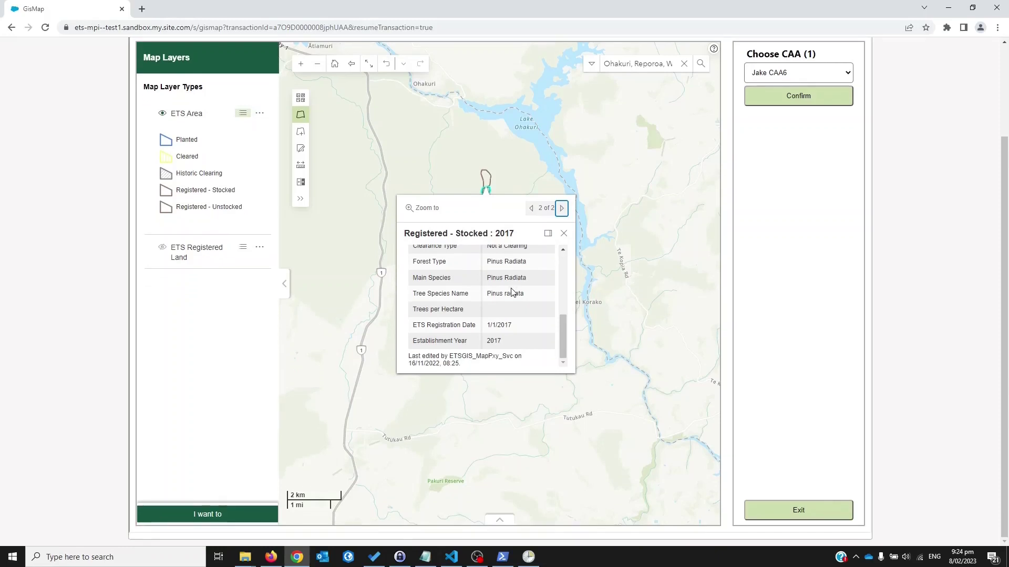
left_click(563, 234)
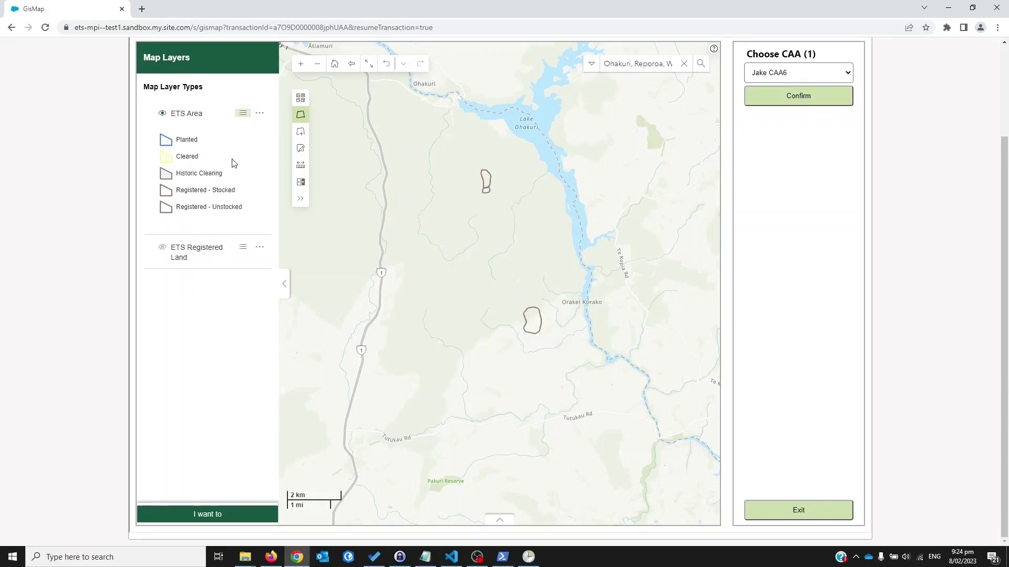
Expand the labelled toolbar and browse the Imagery and Reference Data Layers list.
left_click(300, 199)
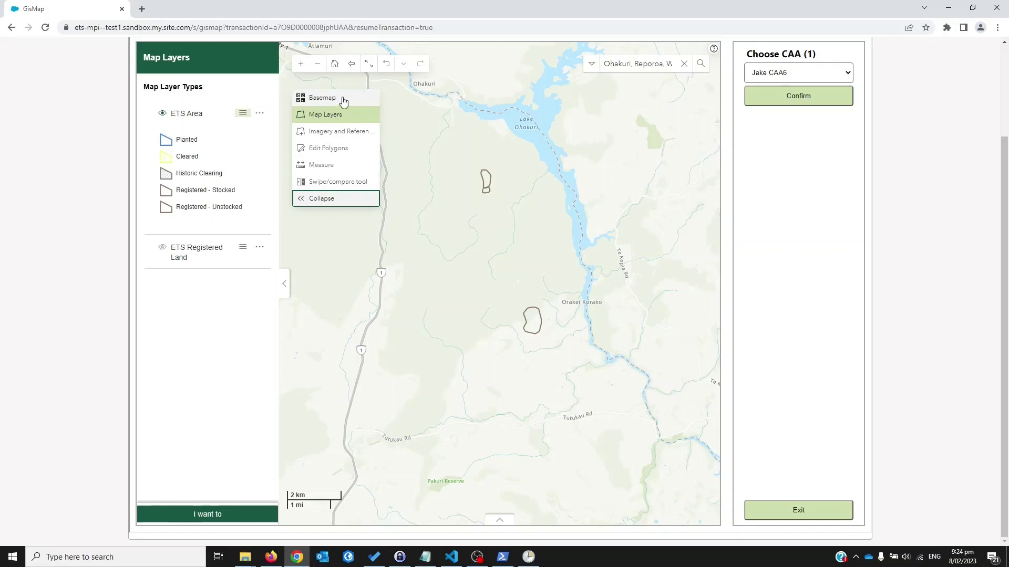
left_click(328, 132)
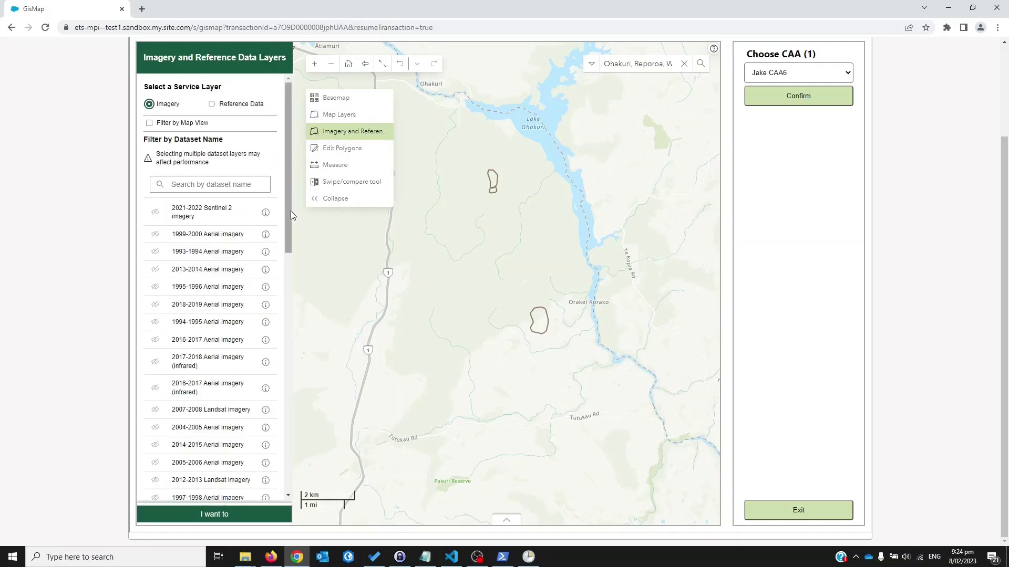
scroll(199, 252, "down", 5)
scroll(199, 264, "up", 5)
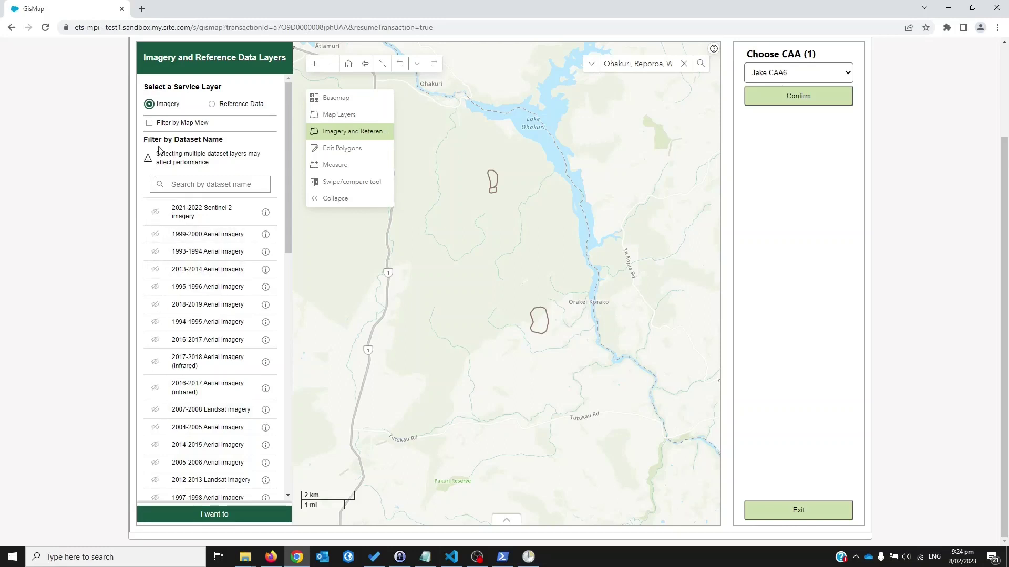
Filter datasets by map view, then add and remove 2021-2022 Sentinel 2 imagery.
left_click(150, 125)
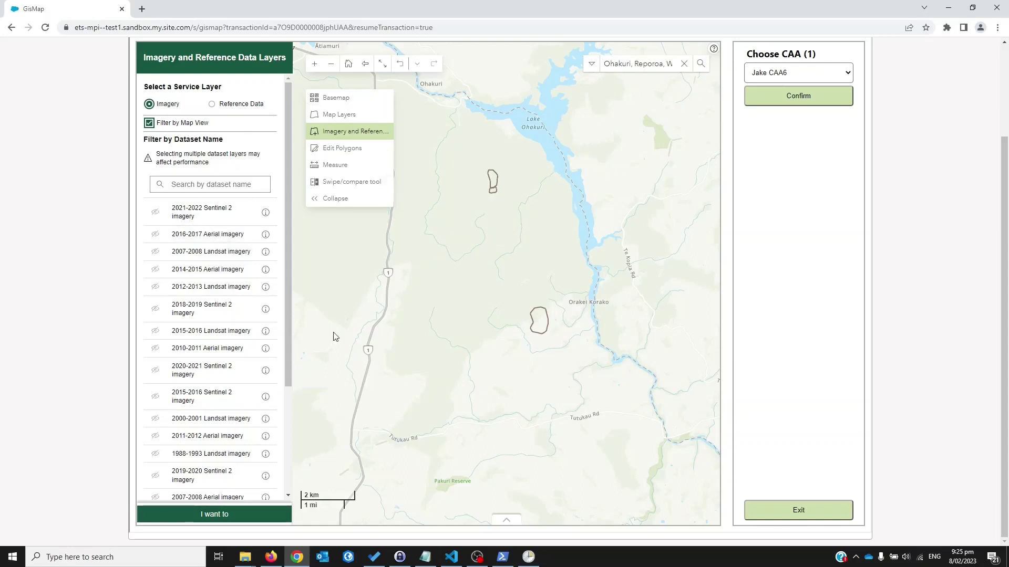
left_click(156, 214)
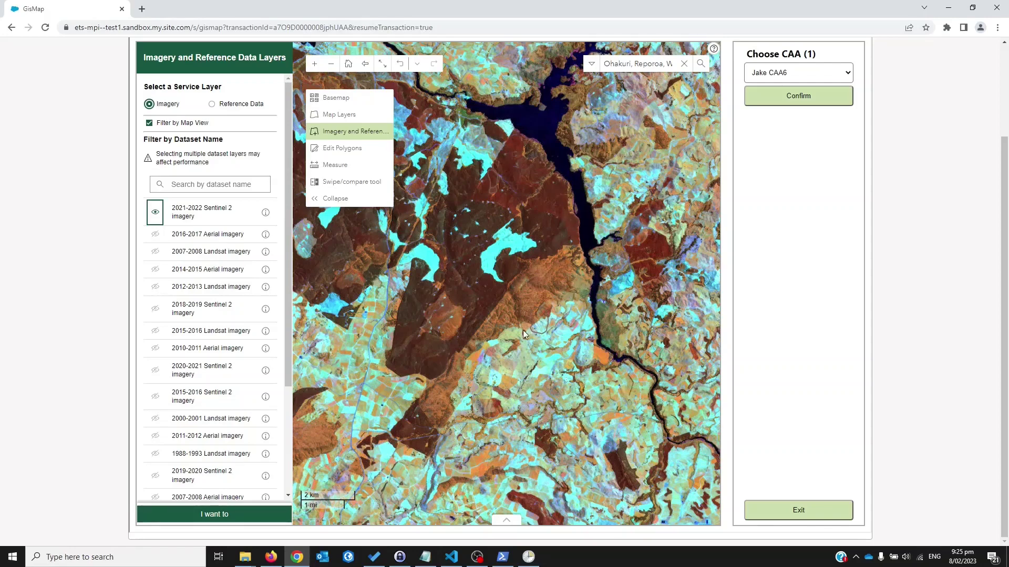
left_click(155, 213)
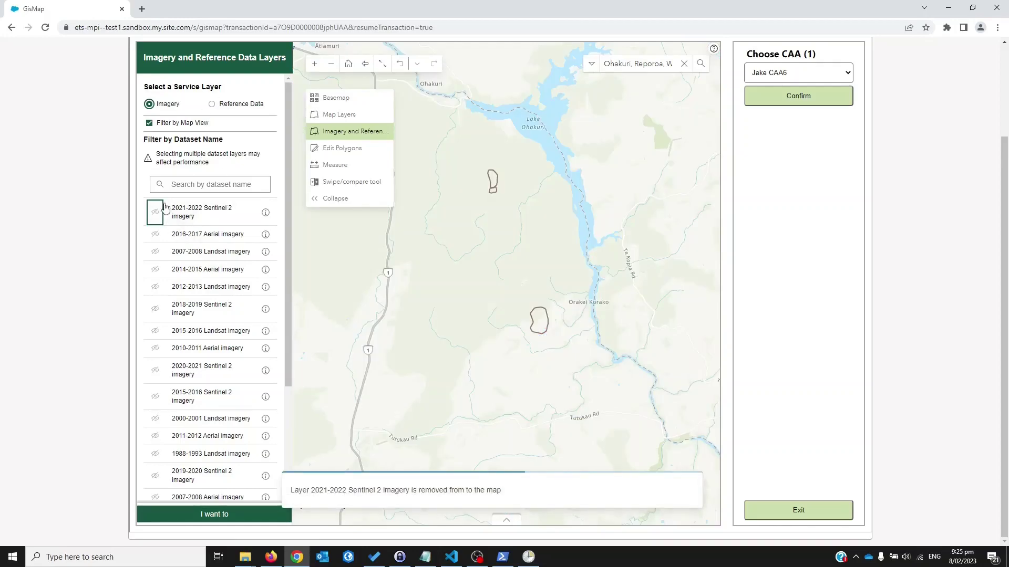
List Reference Data layers, then add and remove the ETS emissions return regions layer.
left_click(212, 104)
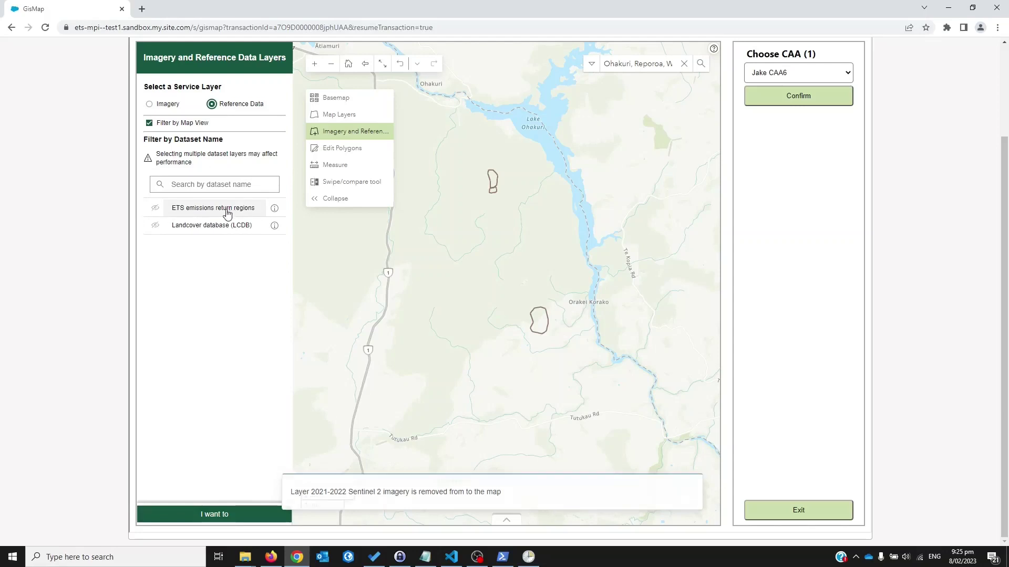
left_click(155, 209)
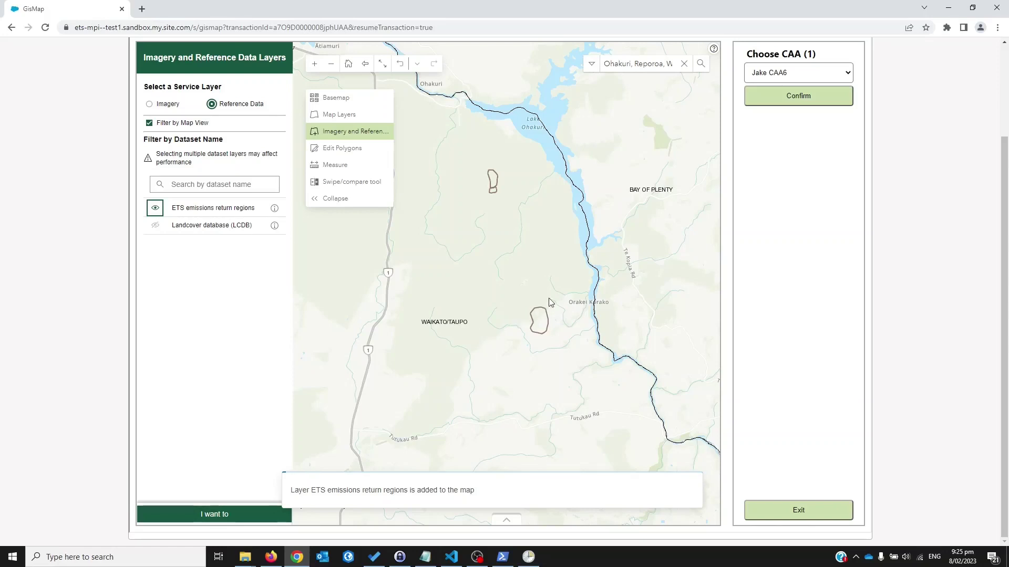
left_click(155, 208)
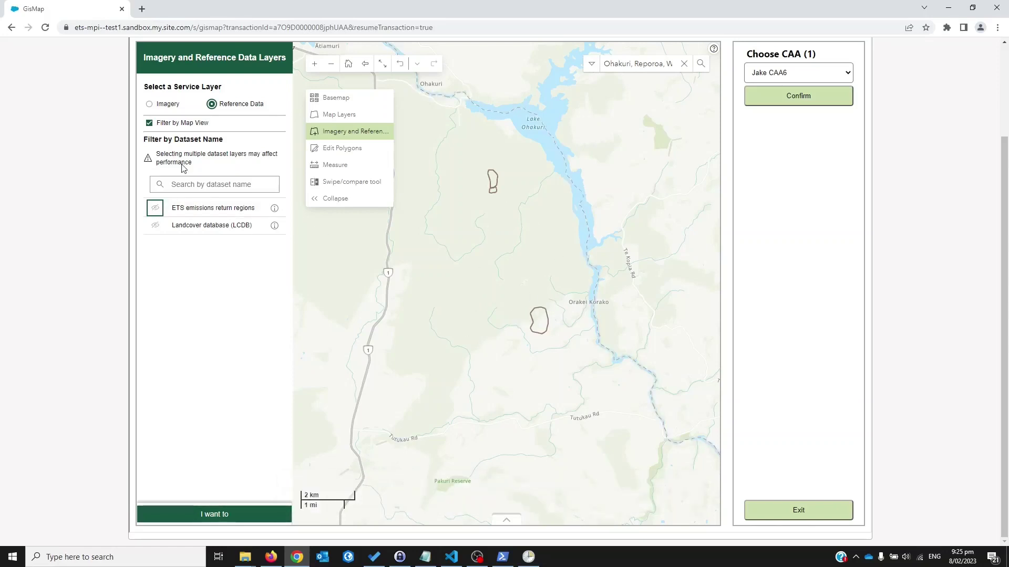
List imagery datasets and add 2018-2019 and 2021-2022 Sentinel 2 imagery to the map.
left_click(149, 104)
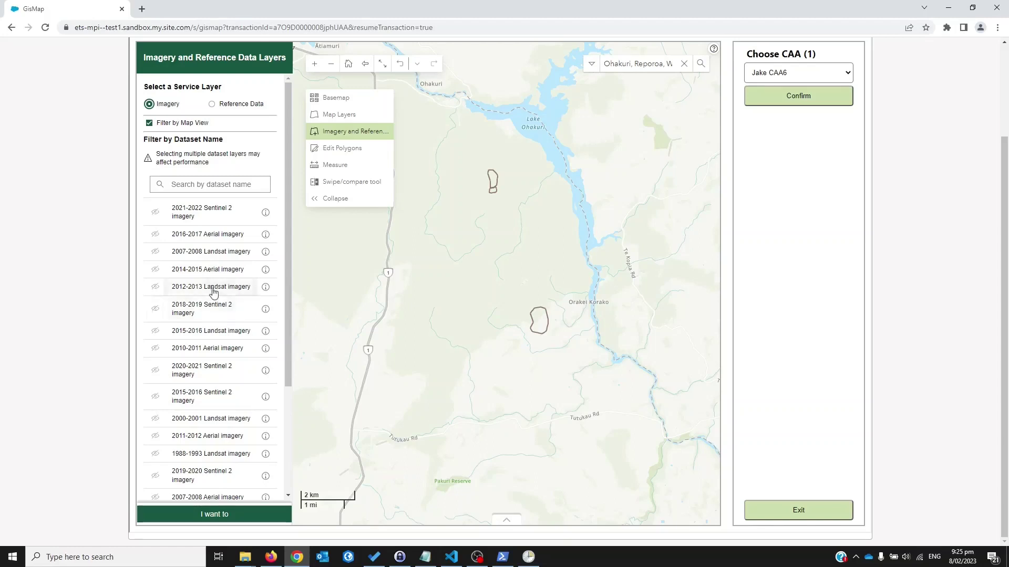
left_click(155, 312)
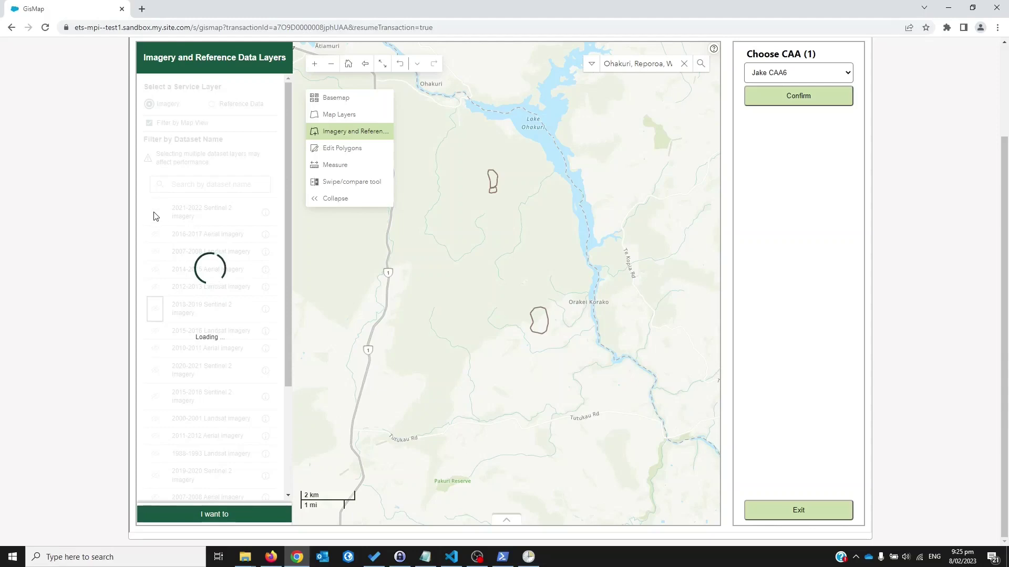
left_click(156, 213)
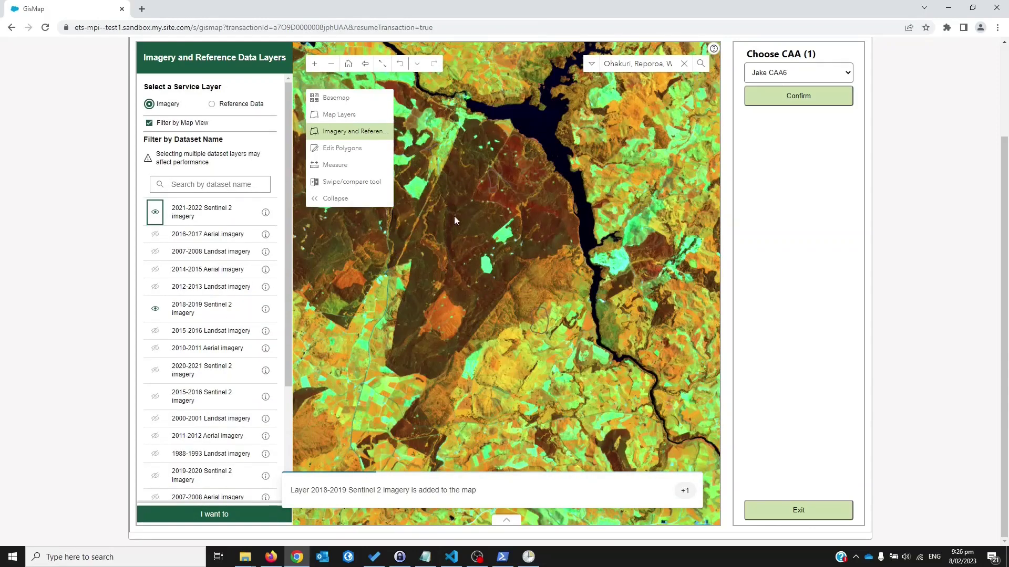
Swipe-compare 2021-2022 Sentinel 2 (left) against 2018-2019 Sentinel 2 (right), moving the divider.
left_click(362, 184)
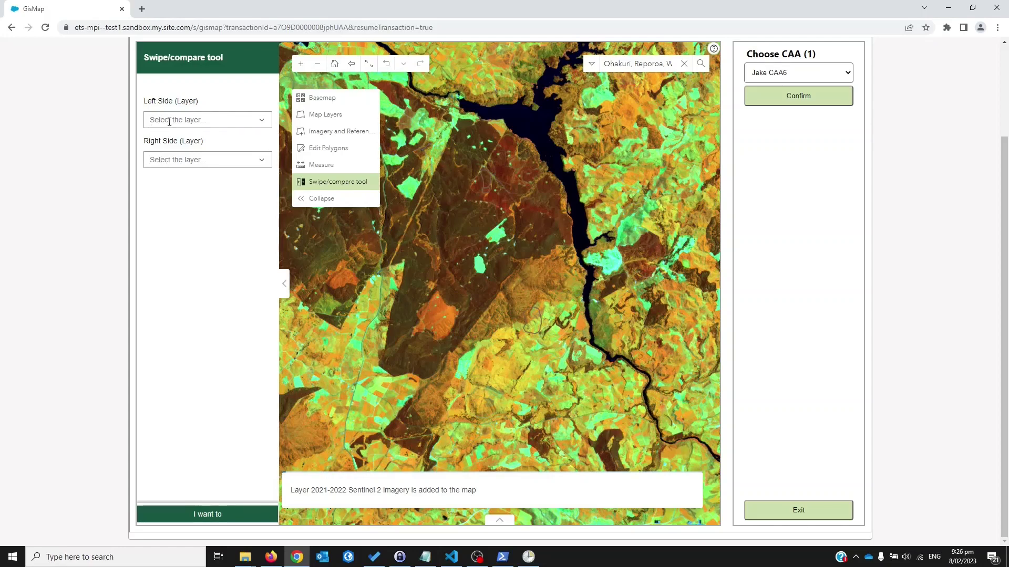
left_click(264, 125)
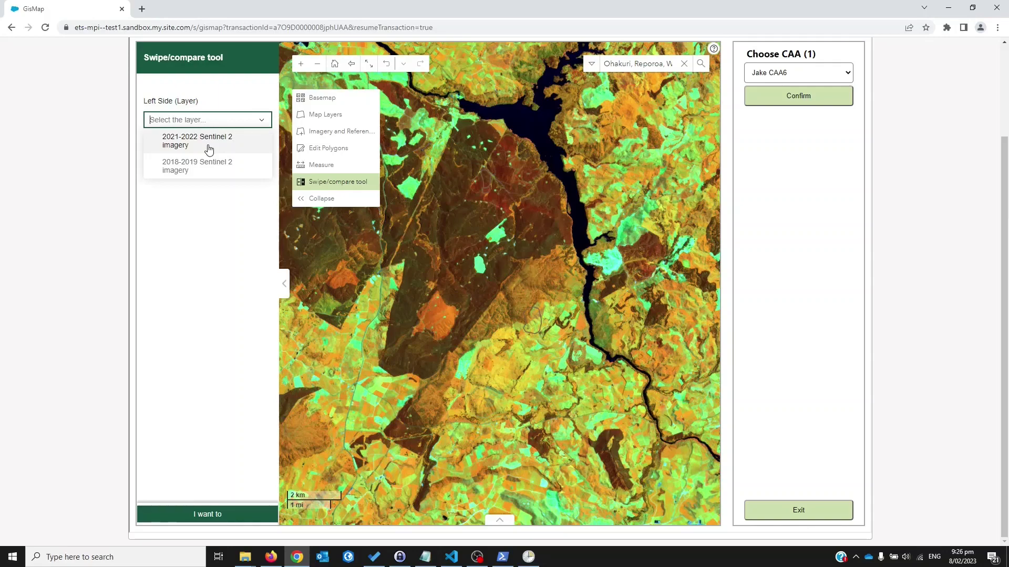
left_click(209, 149)
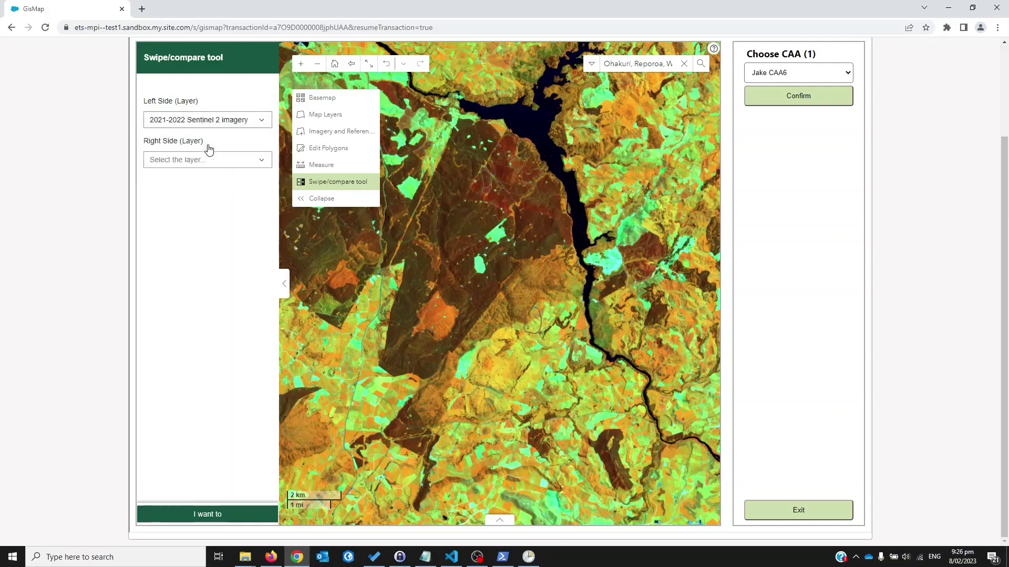
left_click(265, 165)
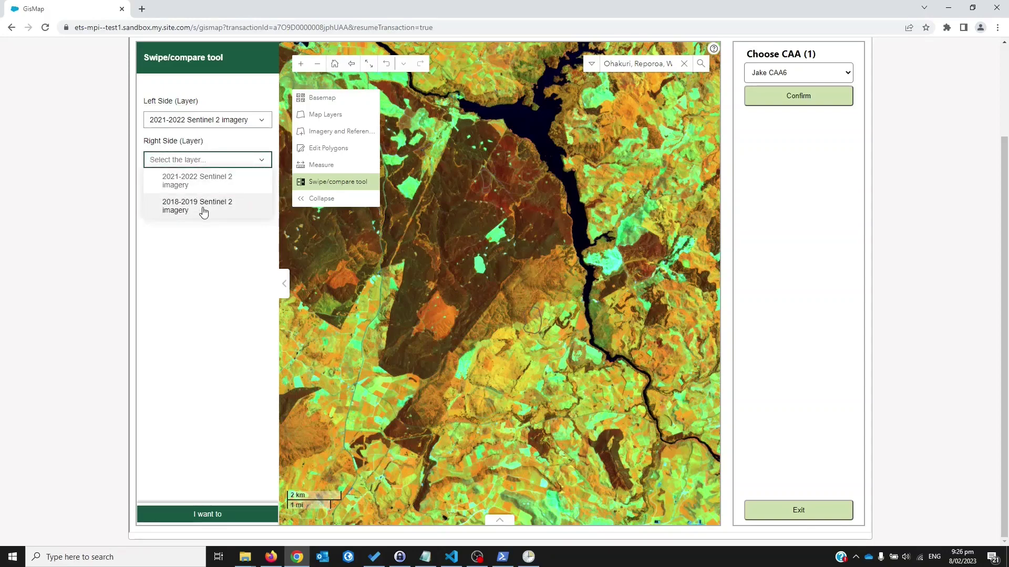
left_click(204, 210)
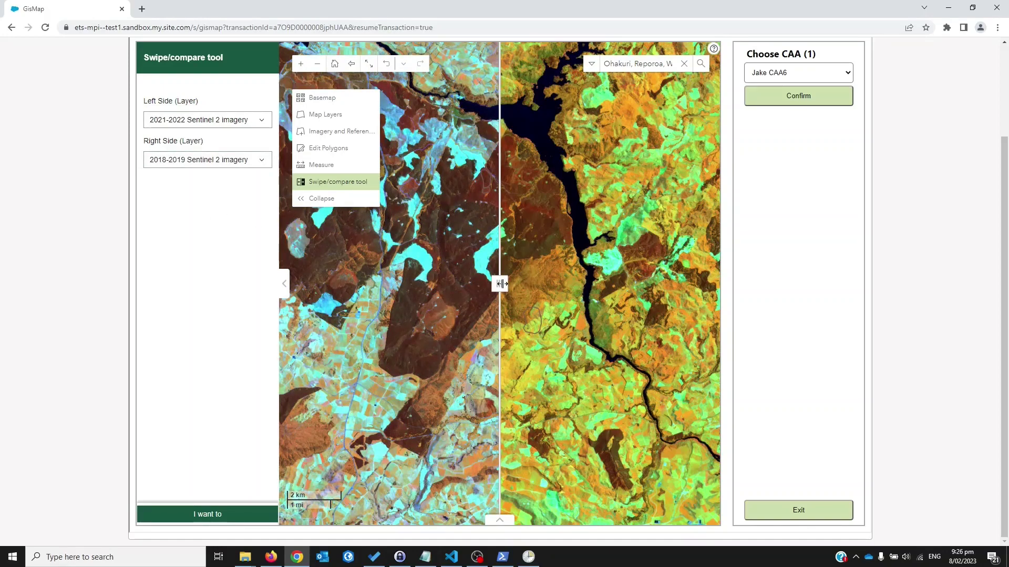
left_click_drag(502, 284, 552, 303)
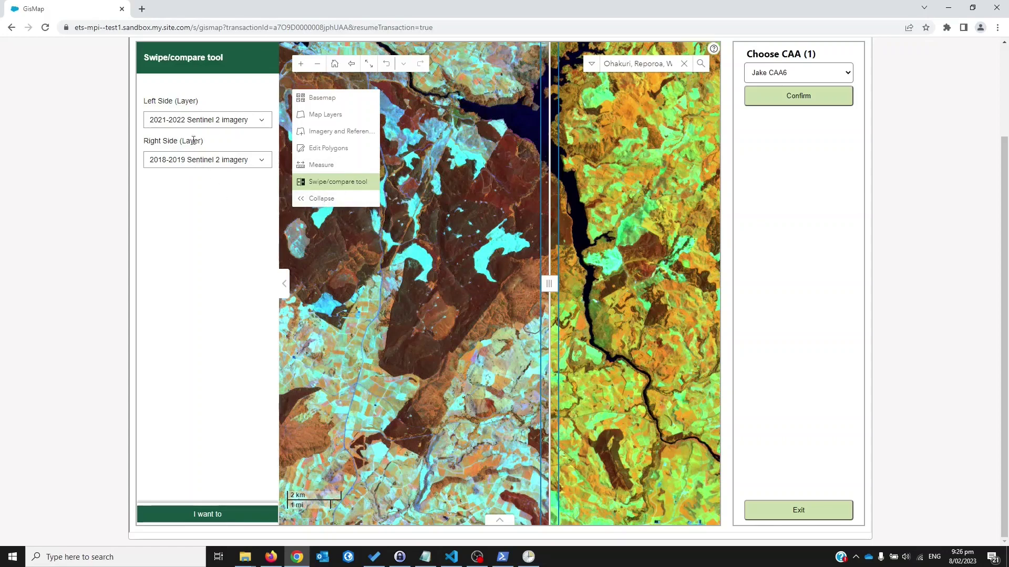
Hide both the 2021-2022 and 2018-2019 Sentinel 2 imagery layers.
left_click(334, 131)
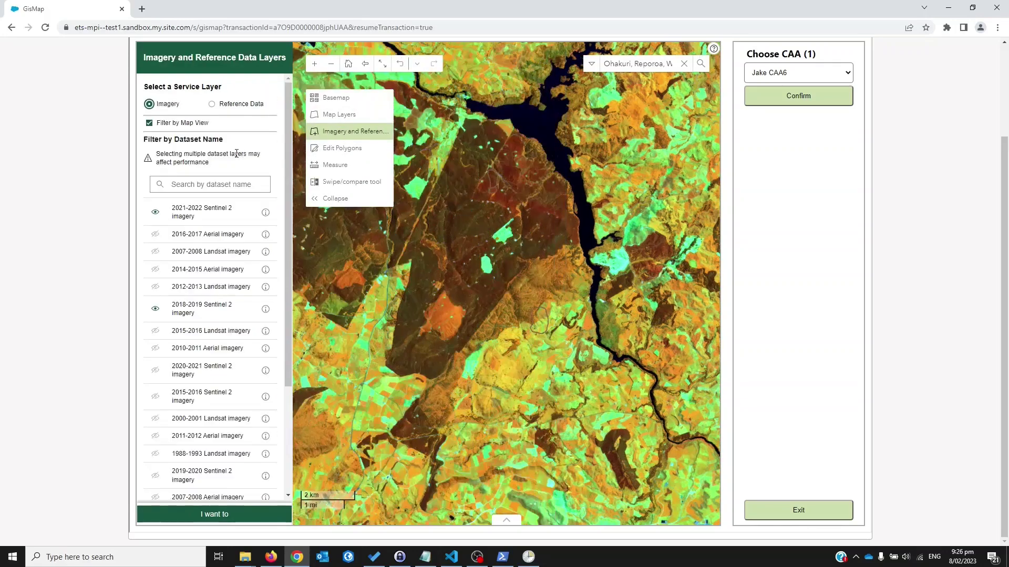
left_click(155, 212)
left_click(155, 310)
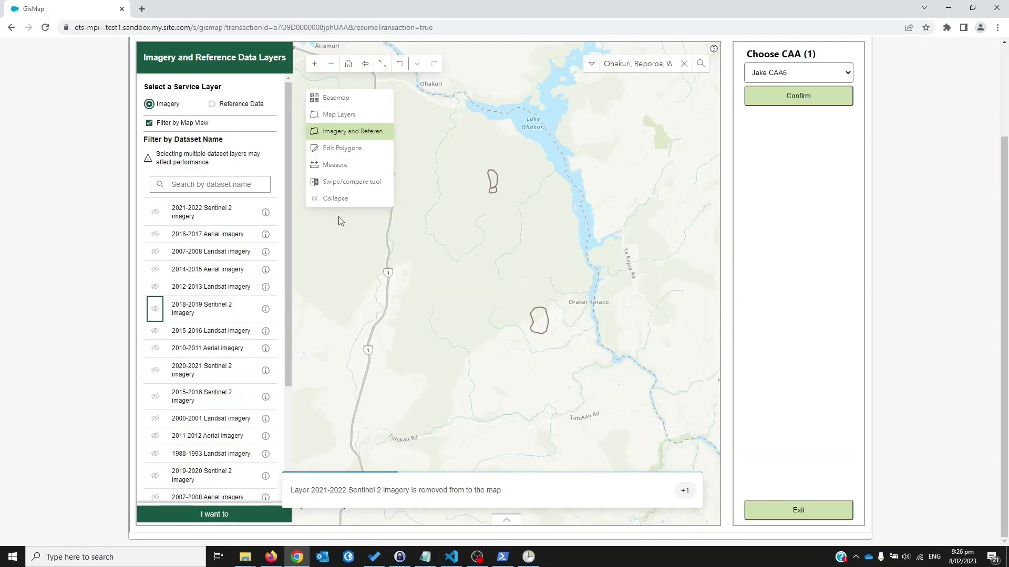
scroll(514, 266, "up", 1)
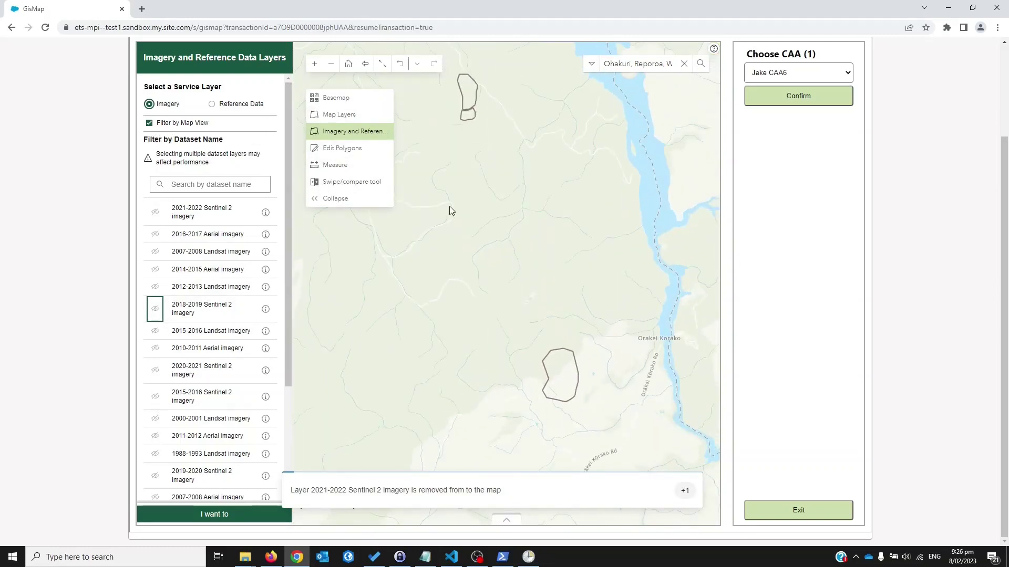
Measure a five-point distance around the area with the Measure Distance tool.
left_click(343, 166)
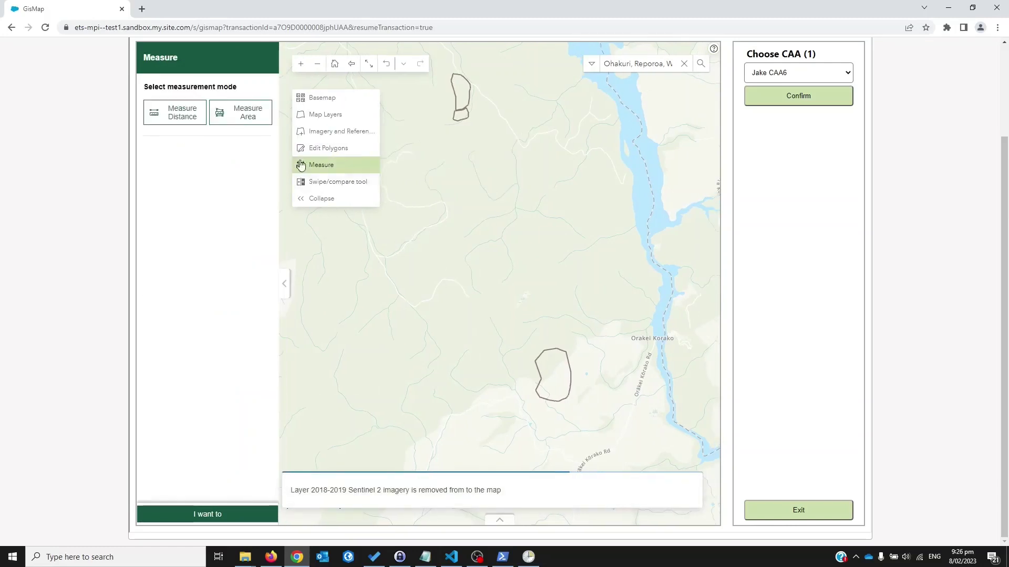
left_click(175, 116)
left_click(421, 263)
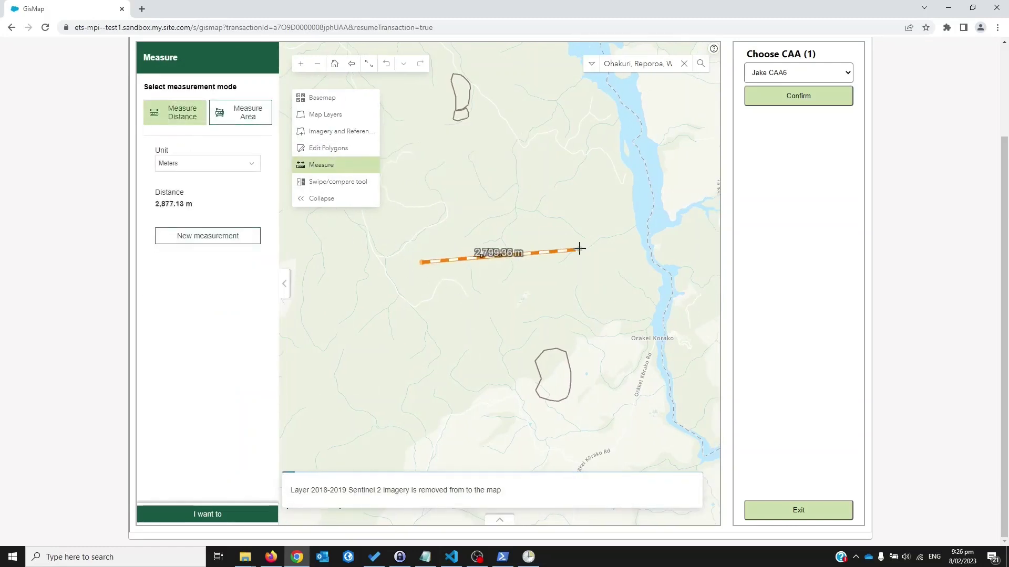
left_click(579, 247)
left_click(592, 338)
left_click(458, 371)
left_click(417, 288)
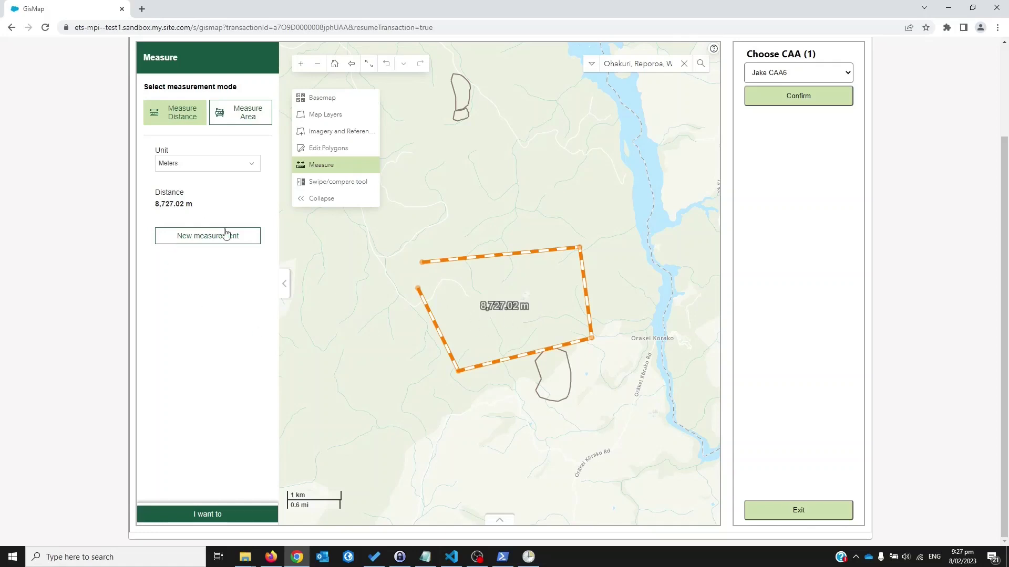
Start a new measurement and measure a four-point distance, finishing with a double-click.
left_click(211, 239)
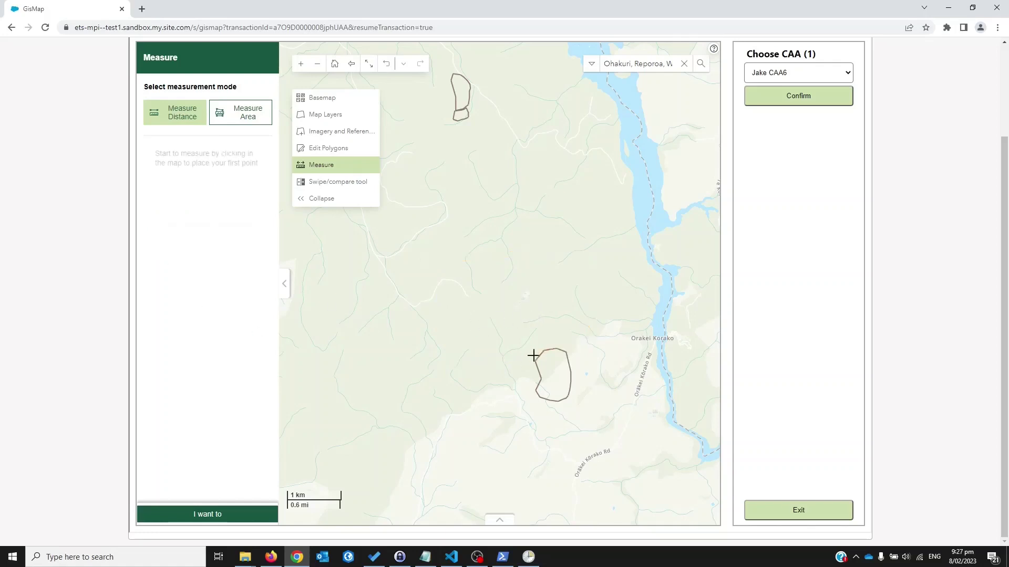
left_click(413, 283)
left_click(463, 244)
left_click(555, 273)
double_click(515, 322)
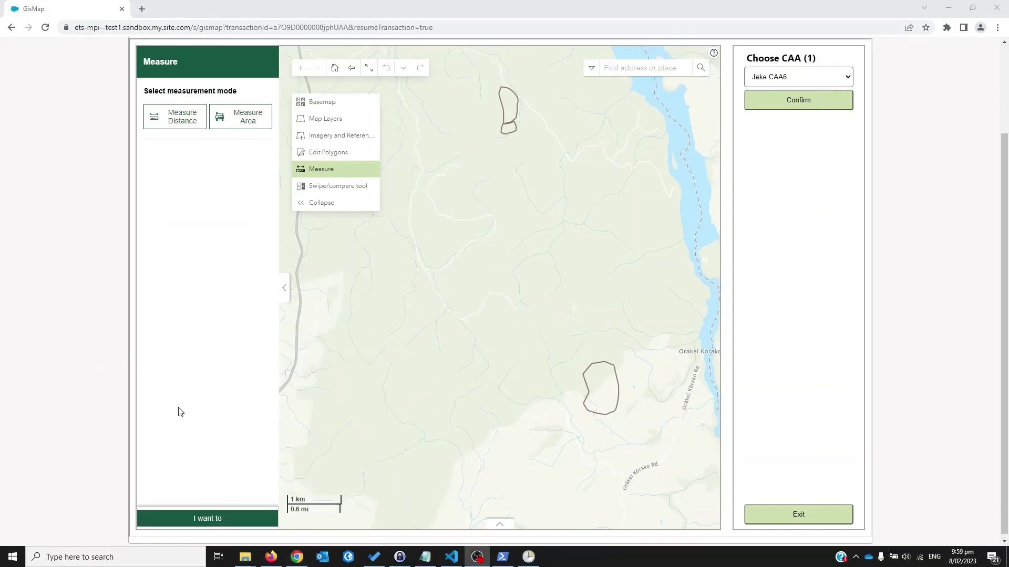
Choose Edit Polygons or Details on the ETS Area layer to show the upper polygon's form.
left_click(314, 154)
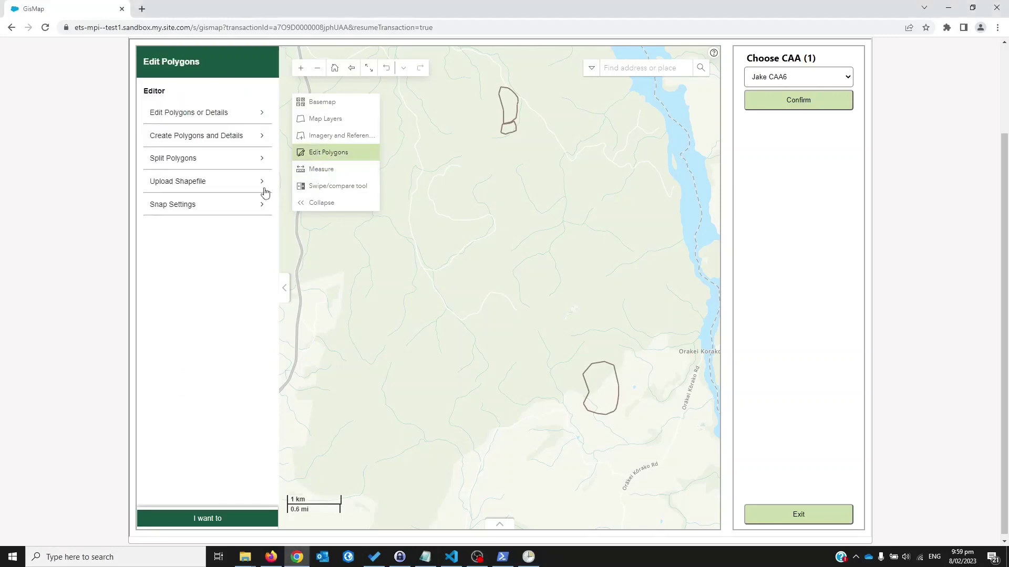
left_click(185, 117)
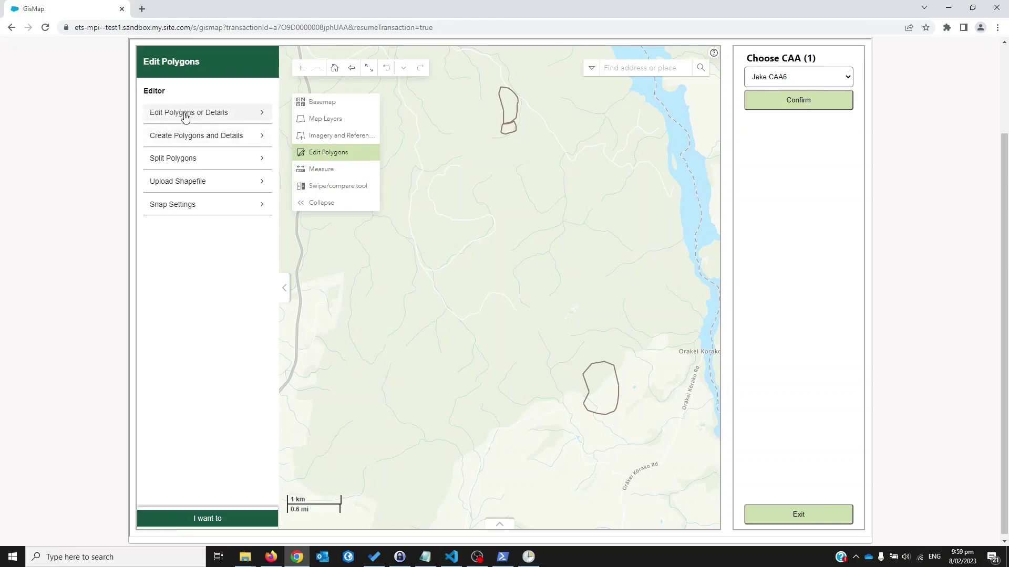
left_click(214, 114)
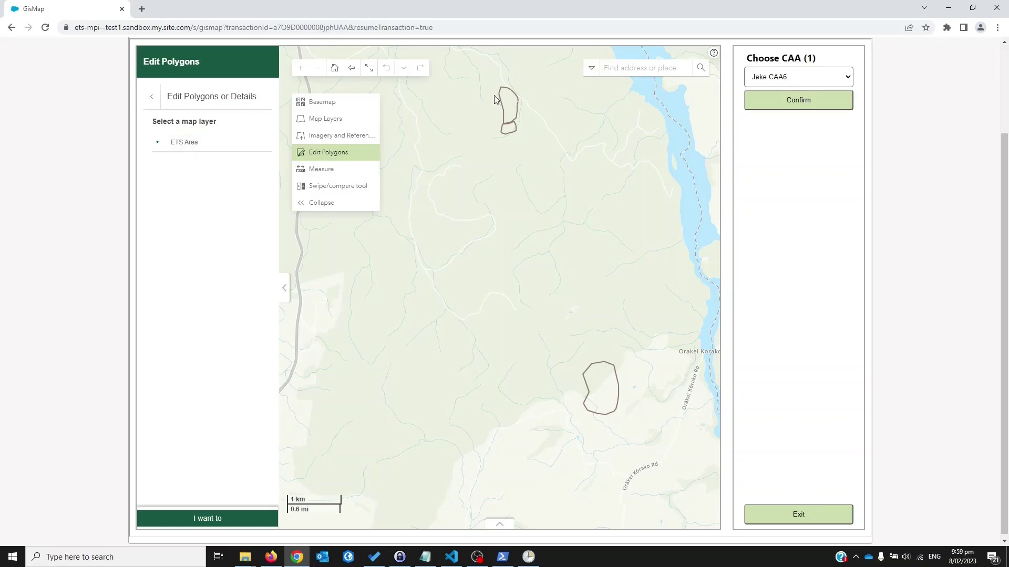
left_click(193, 147)
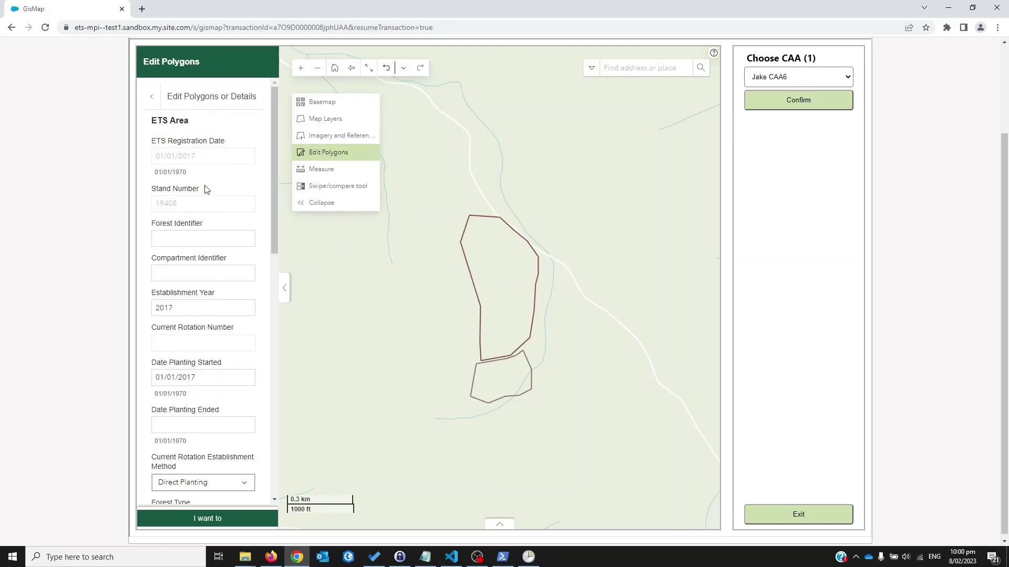
Enter 01/06/2017 as Date Planting Ended, leave the registration date unchanged, and save the form.
triple_click(206, 158)
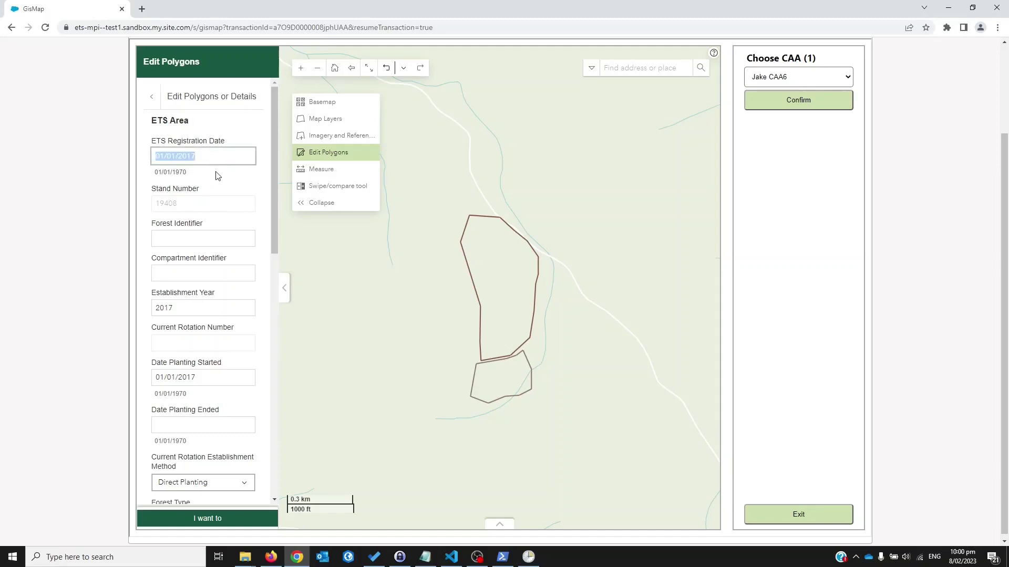
left_click(231, 185)
scroll(240, 310, "down", 3)
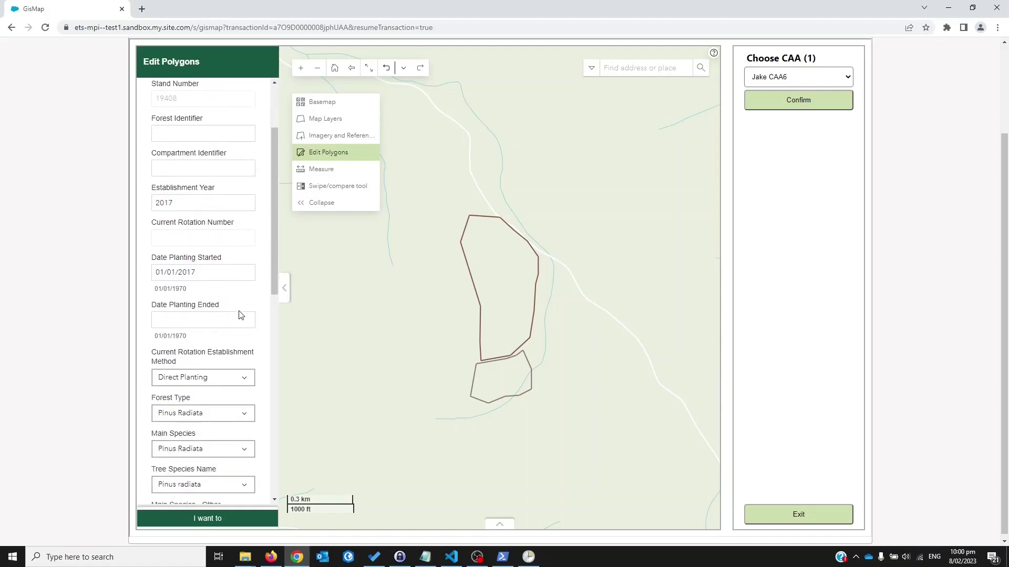
scroll(239, 315, "down", 1)
left_click(178, 270)
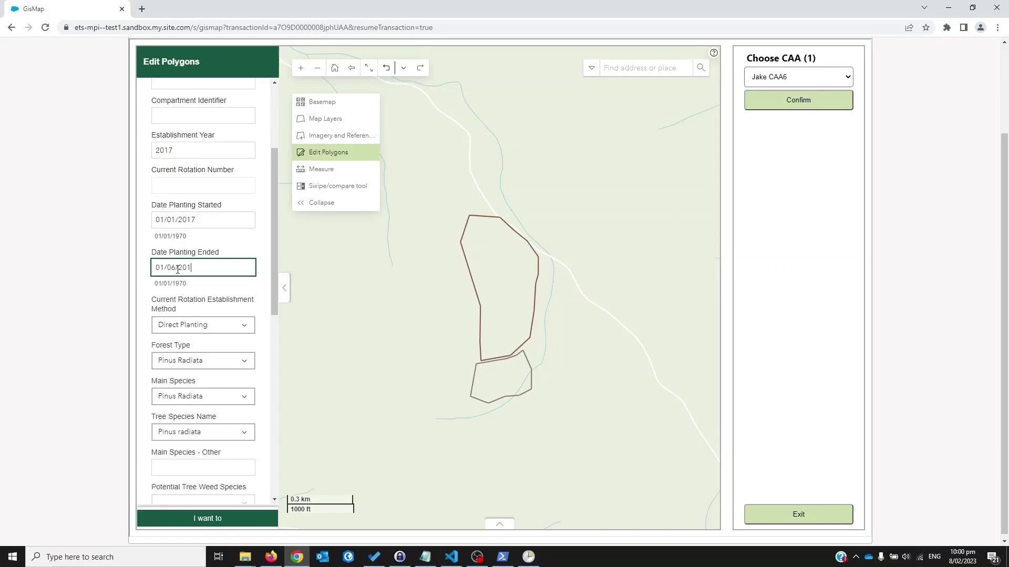
scroll(224, 299, "down", 9)
left_click(230, 490)
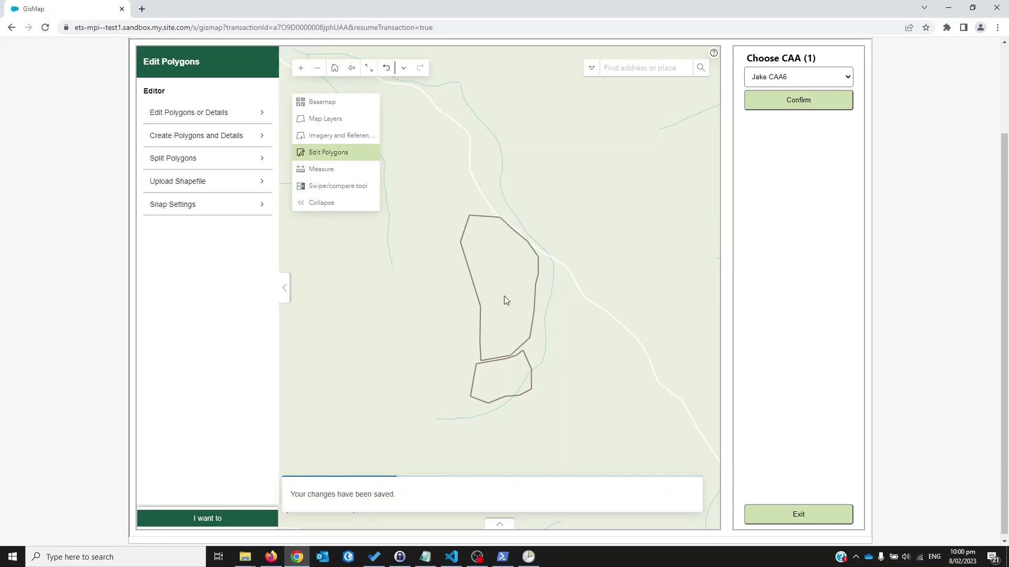
left_click(494, 230)
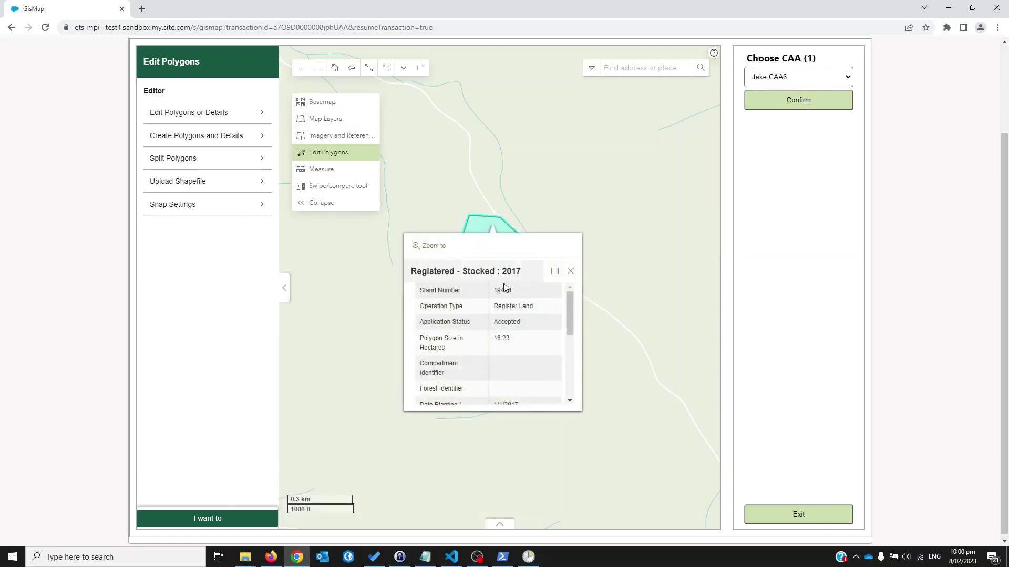
scroll(521, 336, "down", 3)
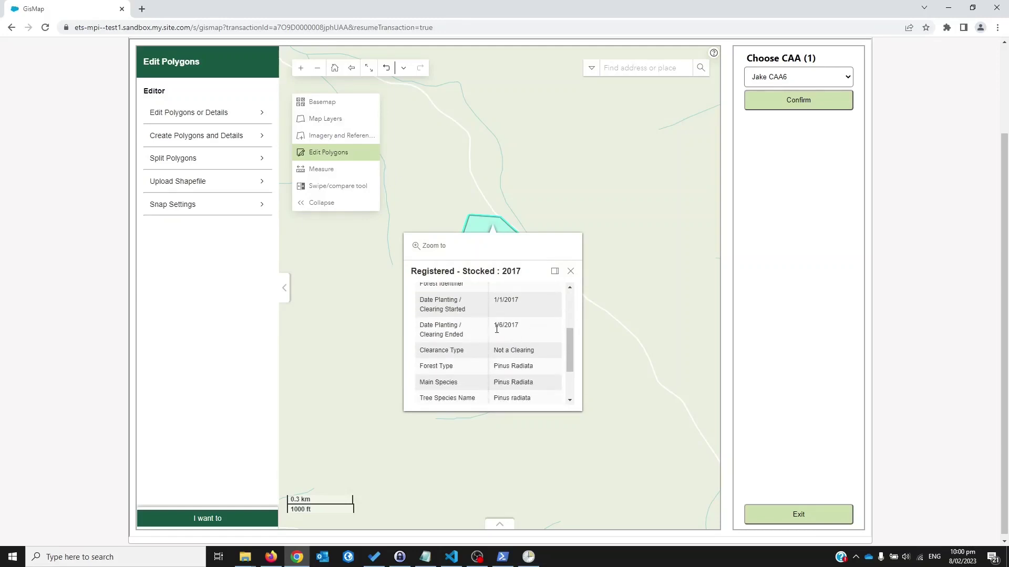
left_click(571, 271)
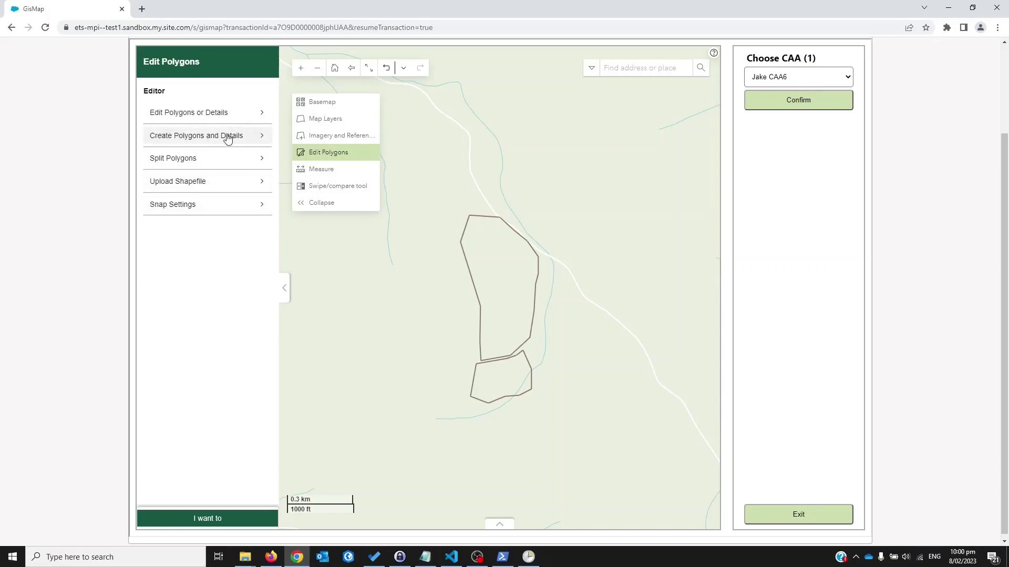
Open the Upload Shapefile panel from the Editor list.
left_click(236, 184)
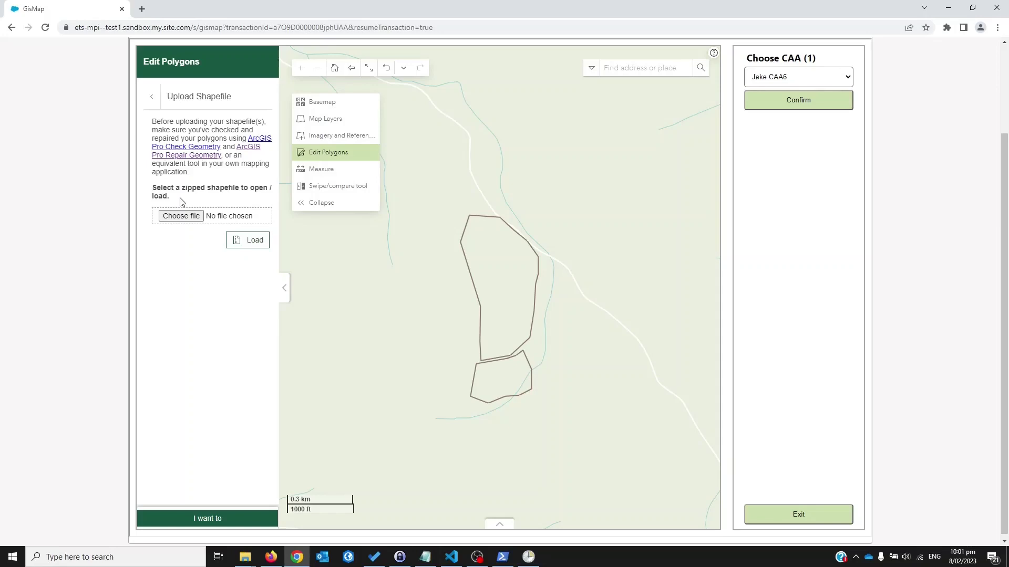
Load demo_shp_5.zip onto the map and validate it: 2 records pass, 6 fields ignored.
left_click(180, 217)
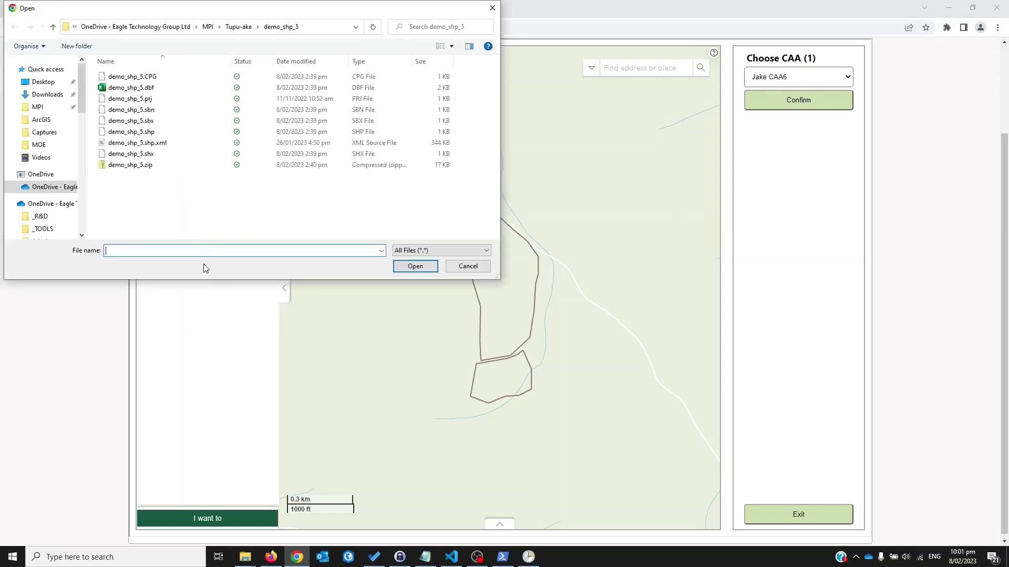
left_click(132, 165)
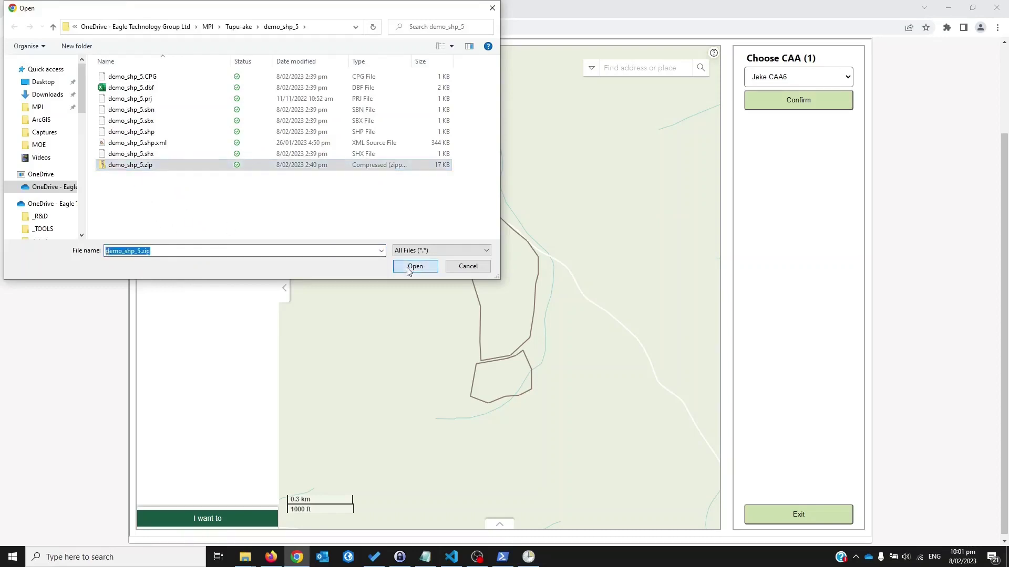
left_click(414, 267)
left_click(246, 246)
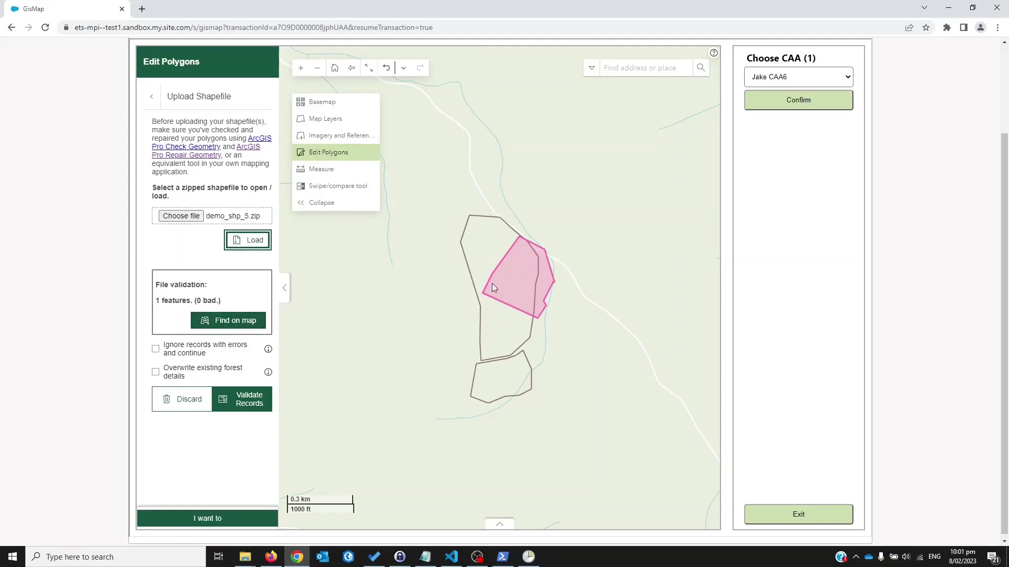
left_click(251, 403)
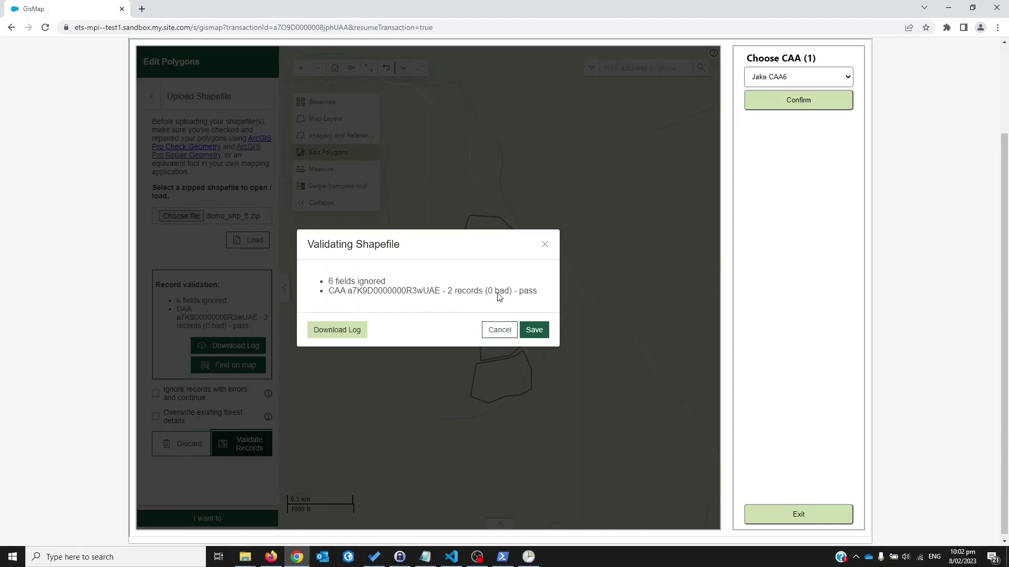
Save the validated shapefile and hatch polygon 66166's invalid section outside the registered area.
left_click(534, 329)
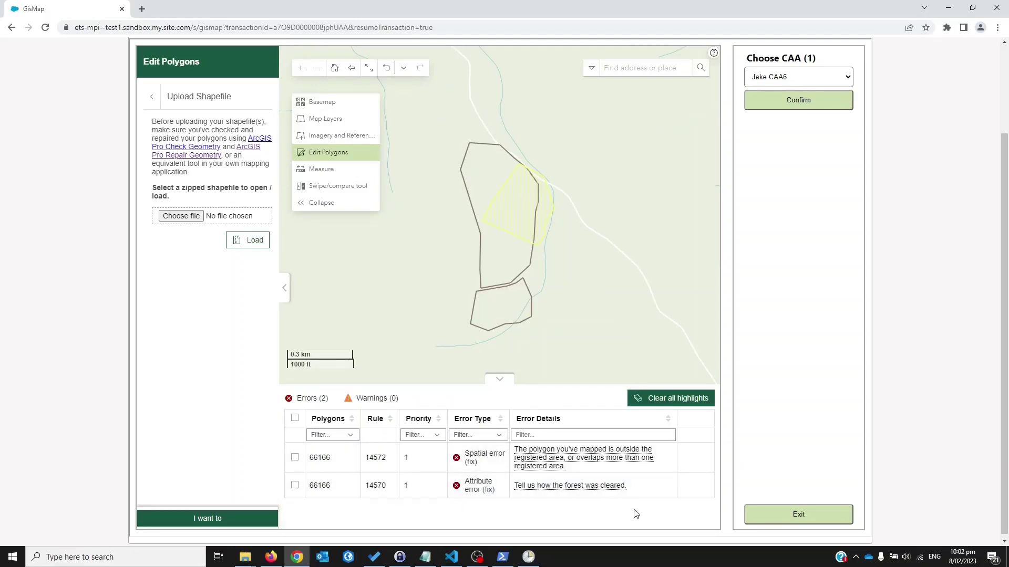
mouse_move(585, 487)
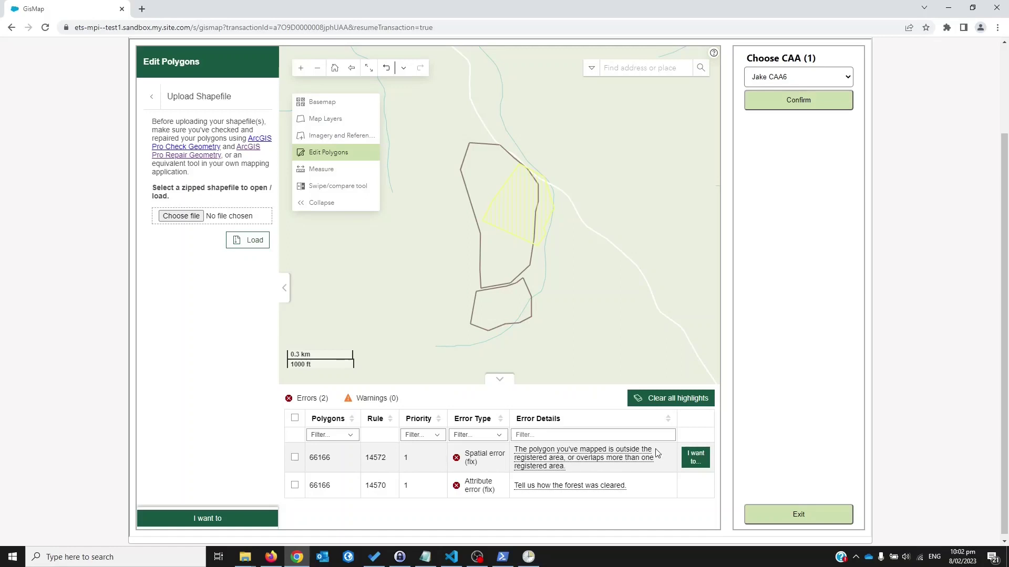
left_click(628, 459)
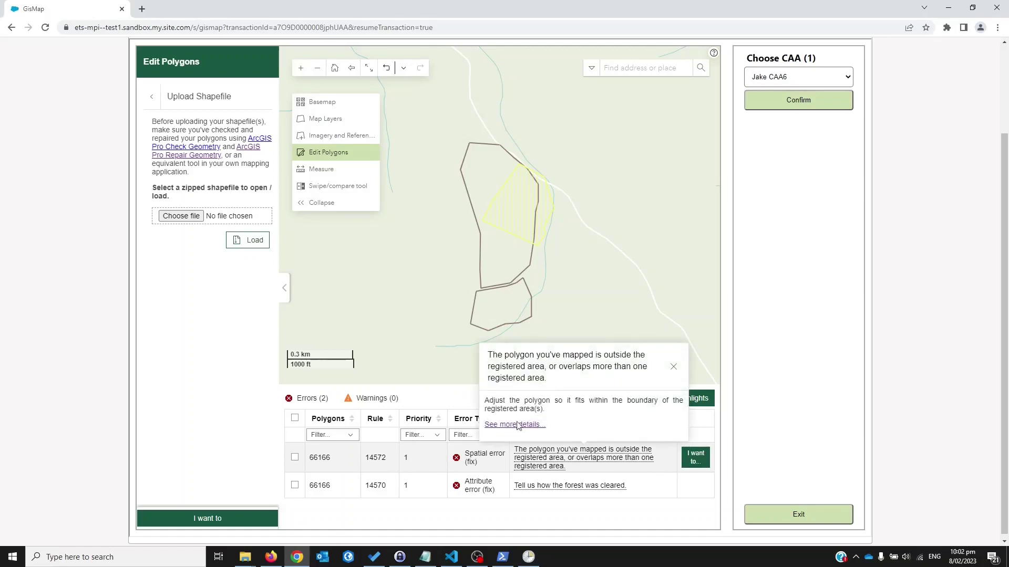
left_click(673, 368)
left_click(694, 458)
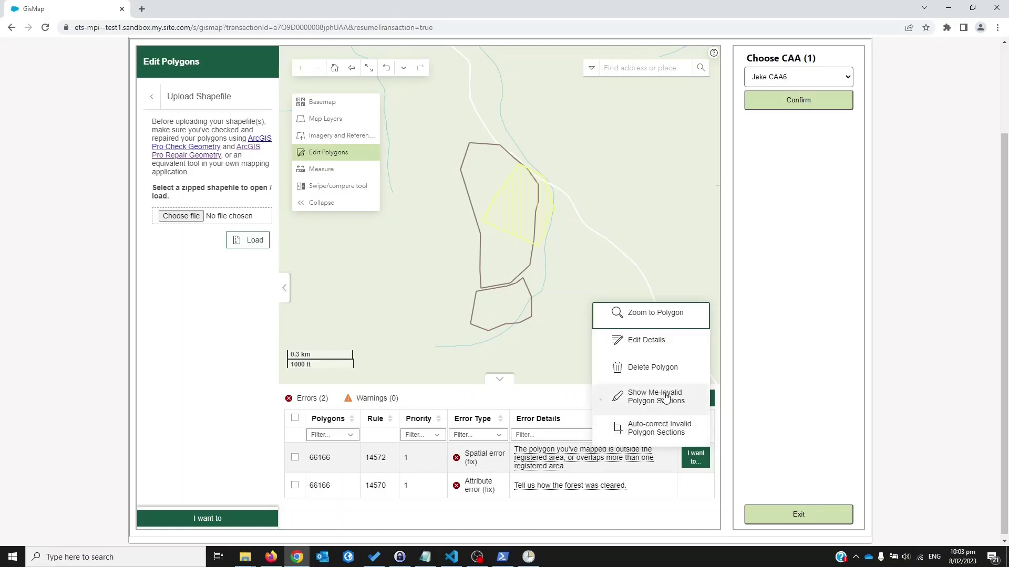
left_click(666, 398)
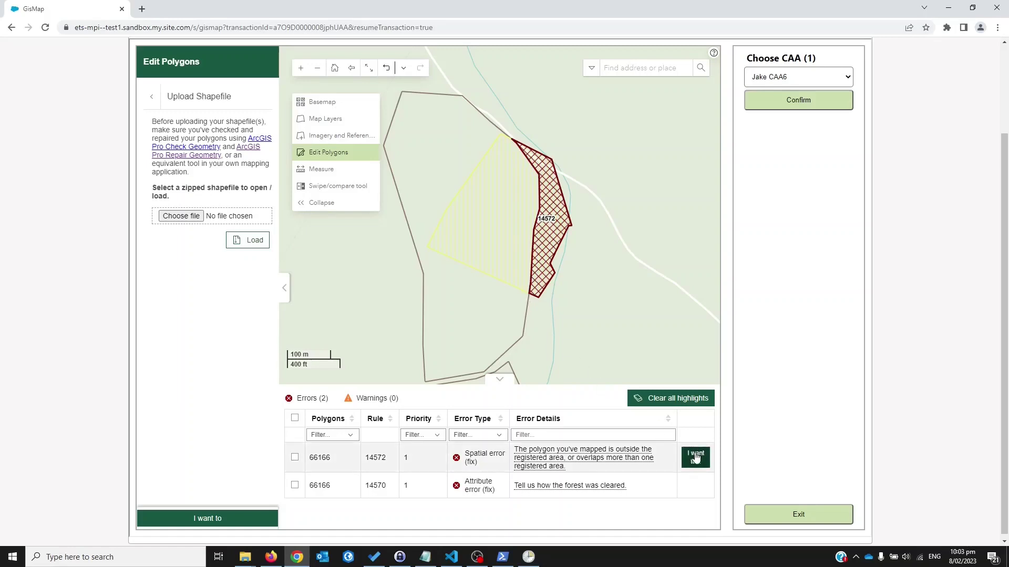
Auto-correct polygon 66166's invalid sections to remove its spatial error.
left_click(695, 457)
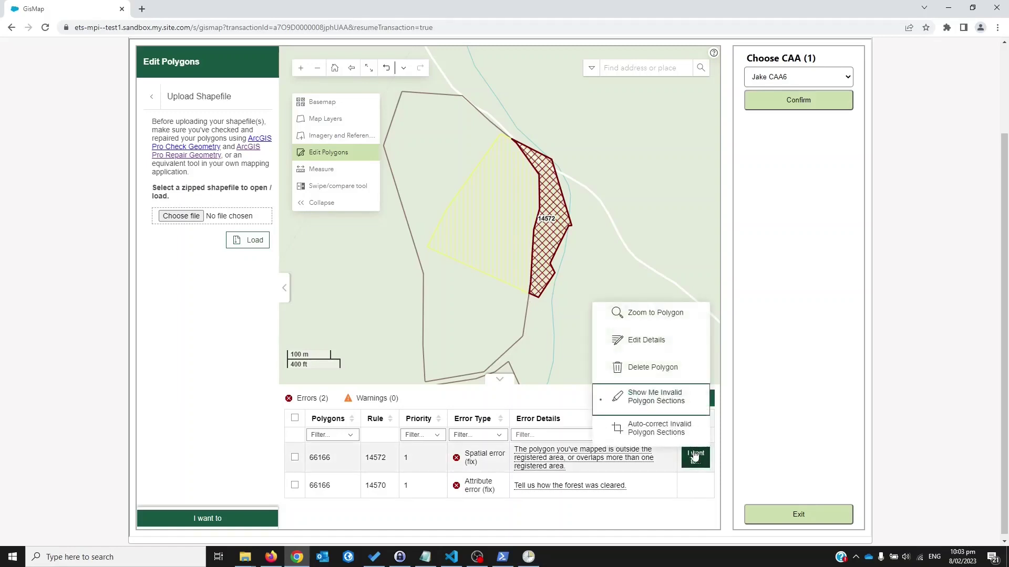
left_click(661, 436)
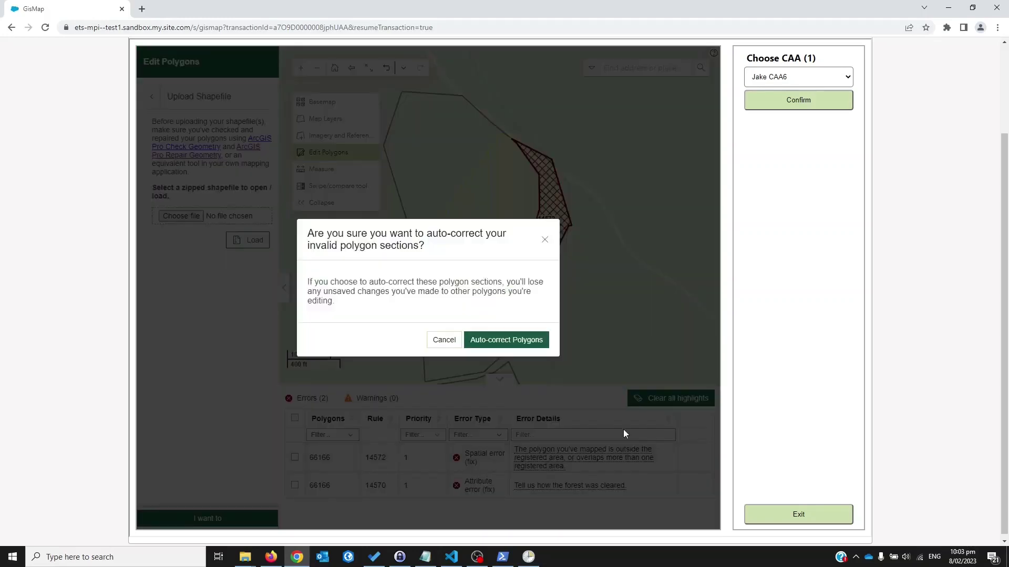
left_click(507, 339)
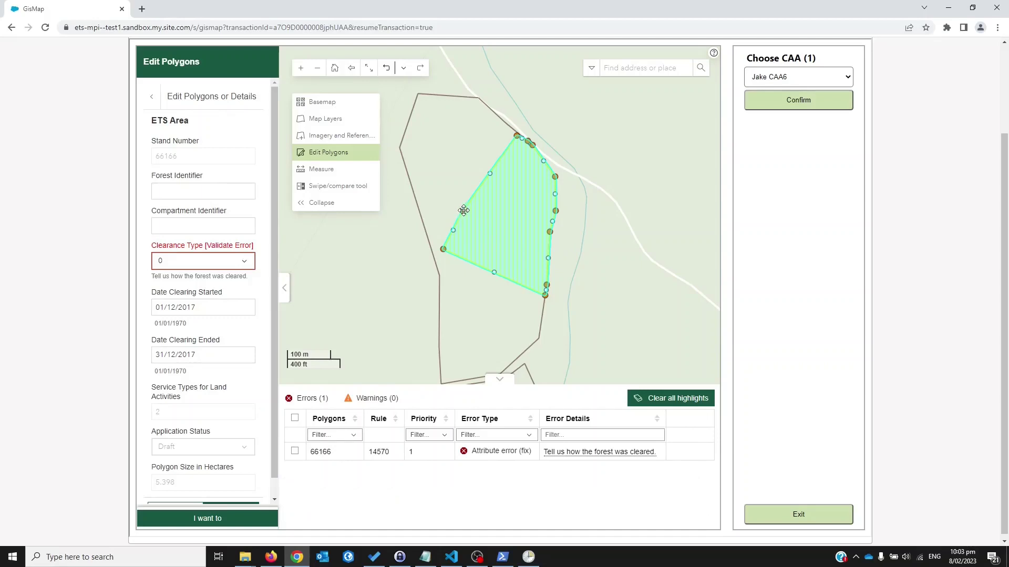
Reshape the polygon's left edge, removing the upper-left corner, leaving 6.8295 ha.
left_click_drag(463, 210, 453, 176)
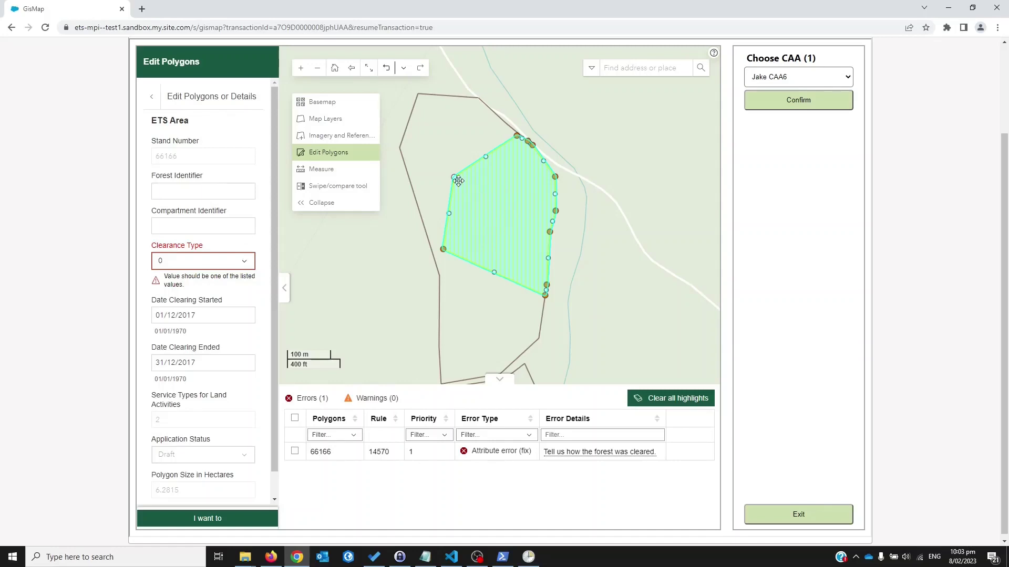
left_click_drag(454, 177, 447, 176)
left_click_drag(468, 151, 479, 156)
Choose Clearance/Harvest as polygon 66166's clearance type and save, clearing the last error.
mouse_move(576, 450)
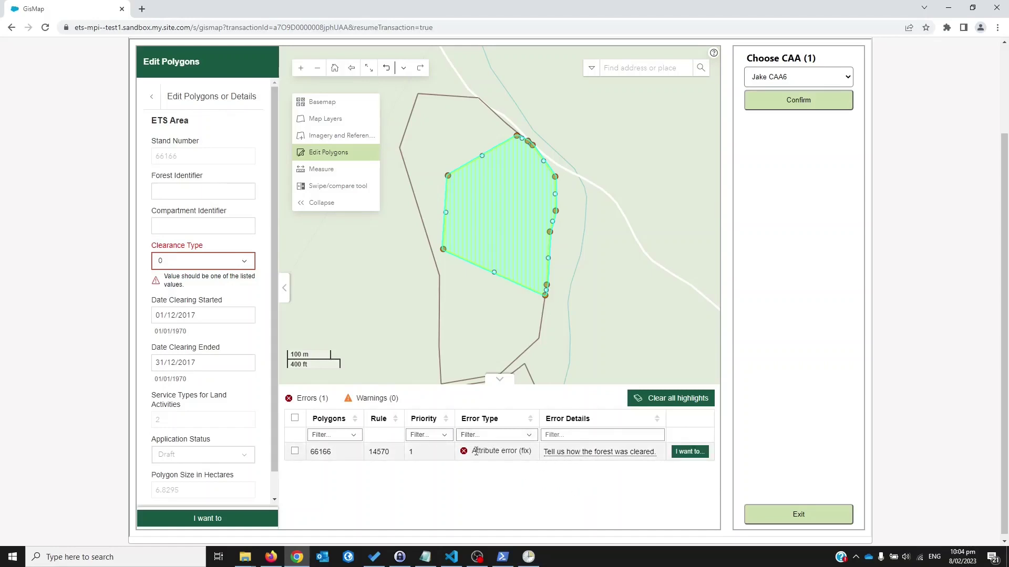
left_click(691, 452)
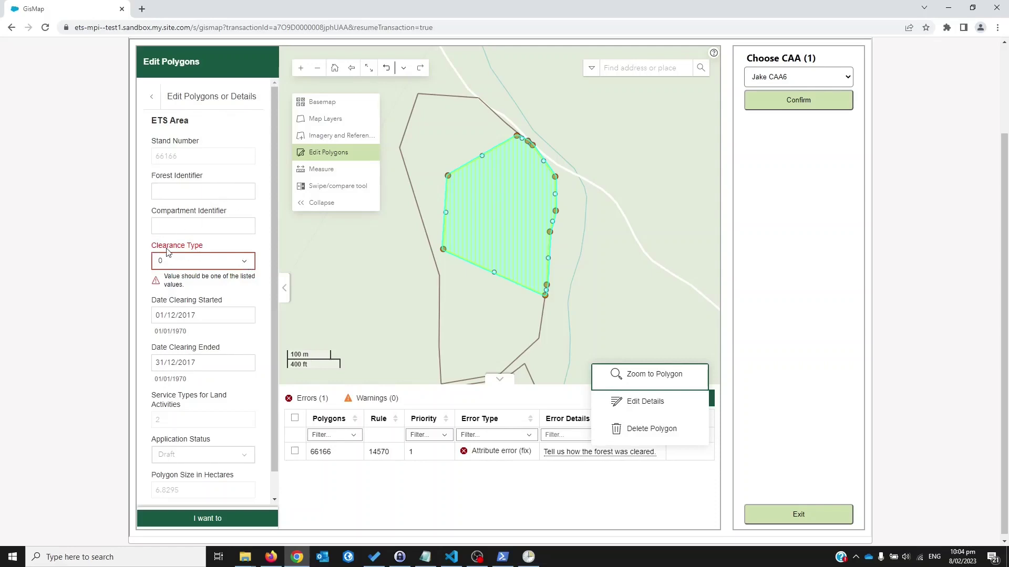
left_click(243, 262)
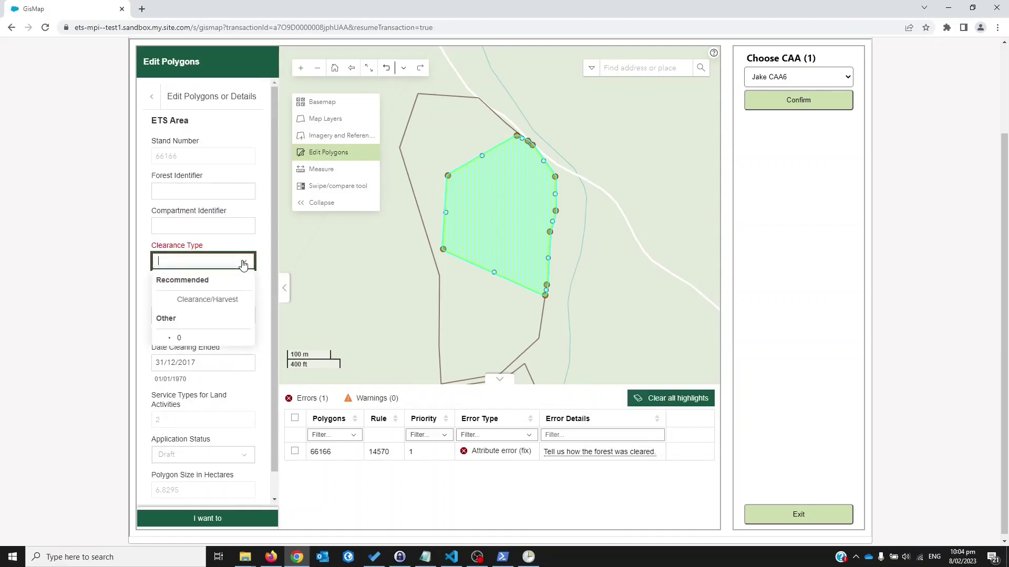
left_click(204, 300)
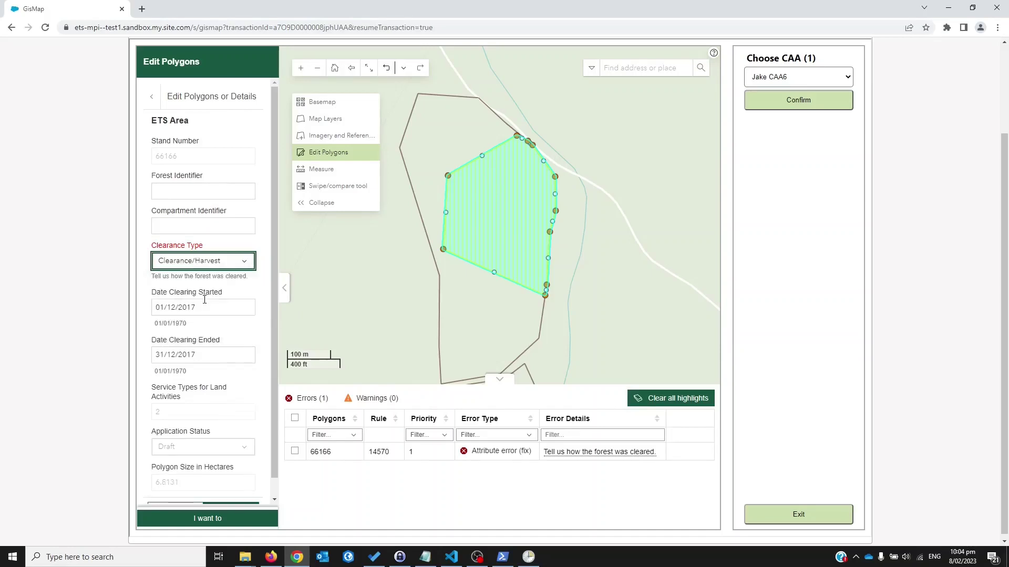
scroll(257, 337, "down", 1)
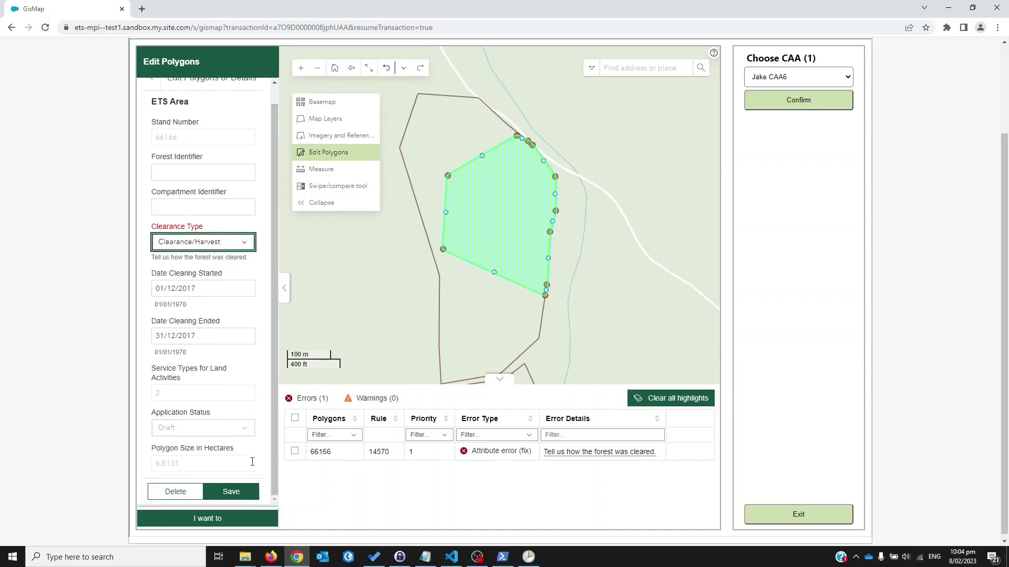
left_click(248, 492)
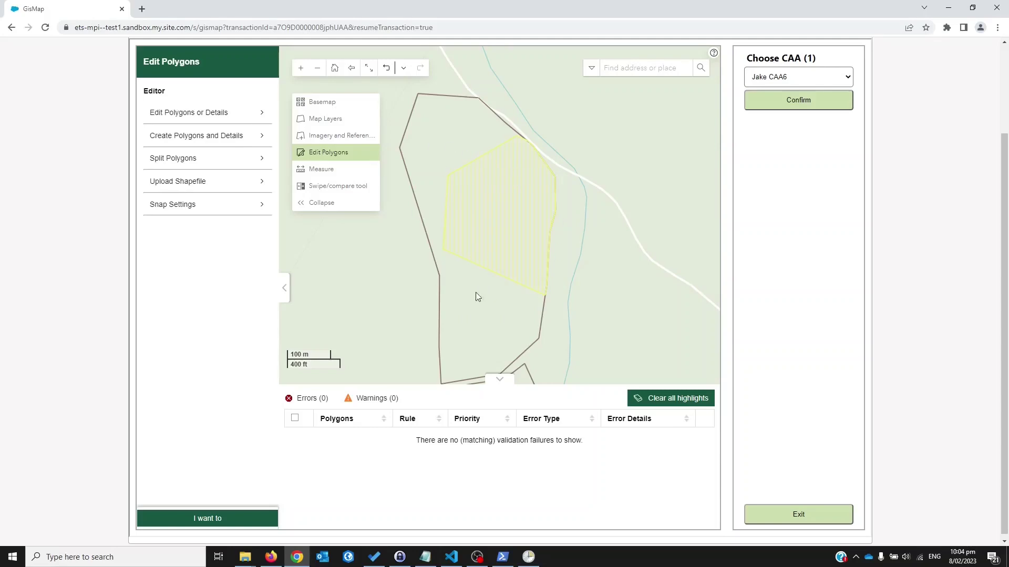
Choose Save Draft from the bottom-left 'I want to' menu.
left_click(216, 518)
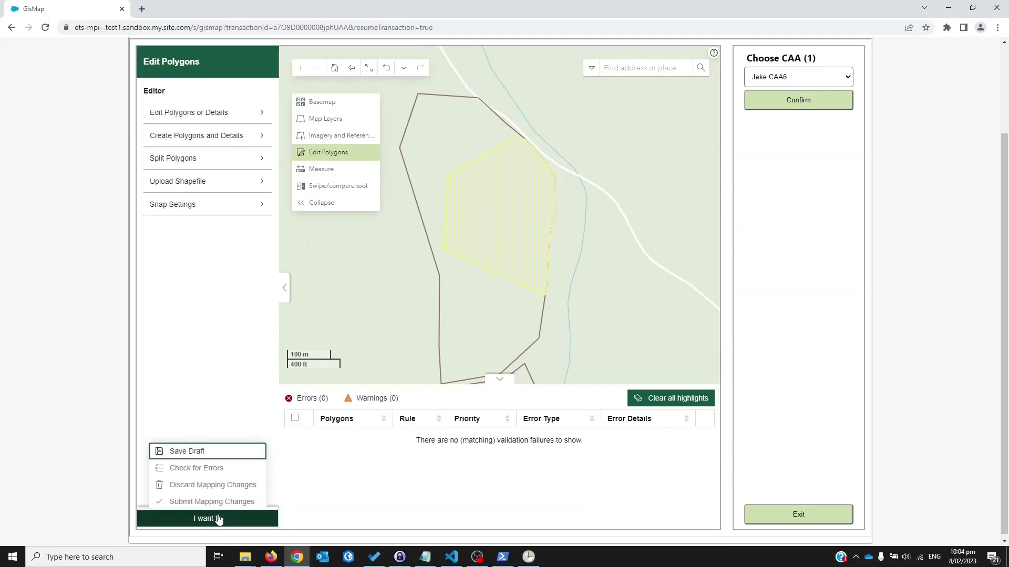
left_click(179, 453)
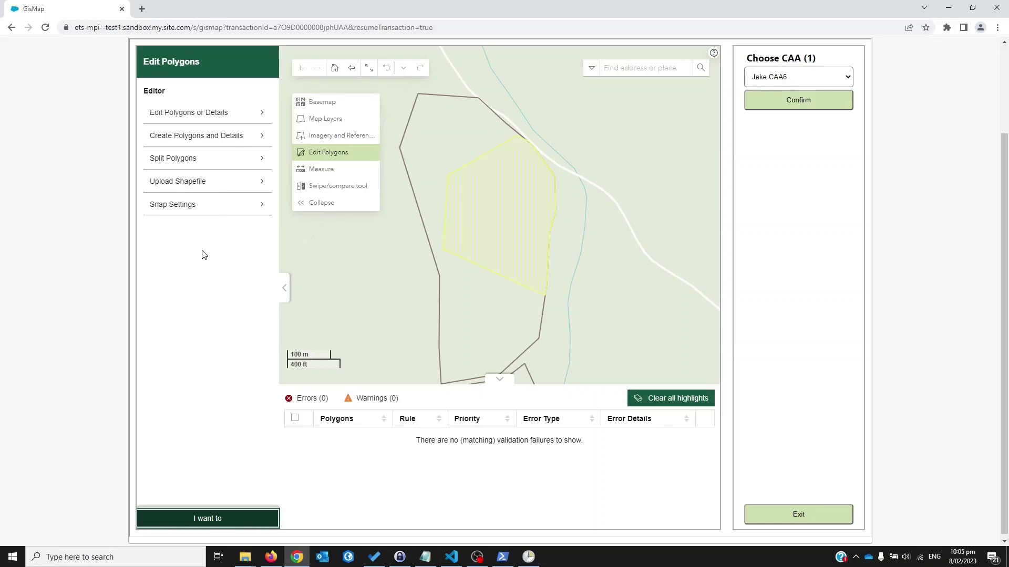
left_click(517, 203)
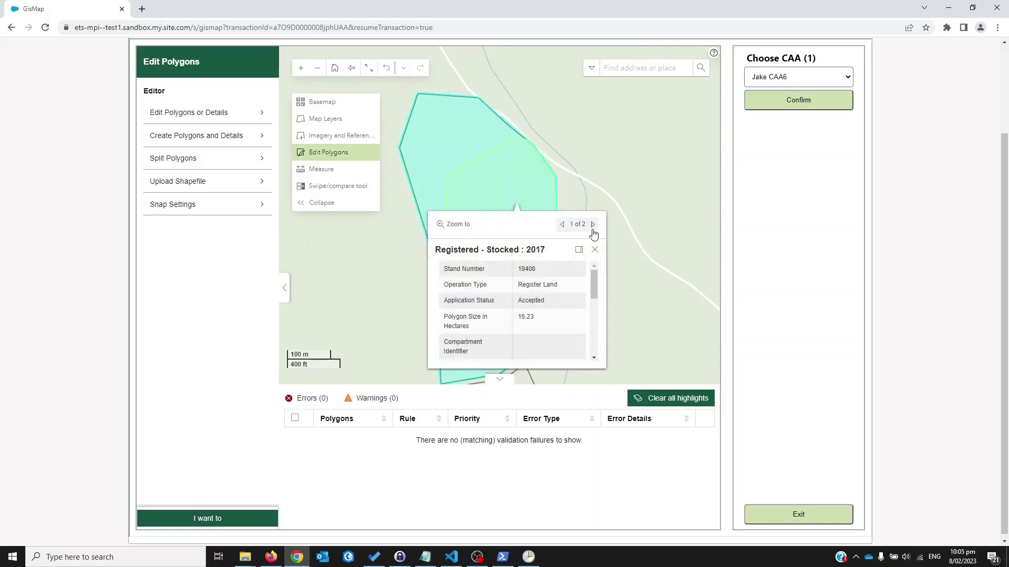
left_click(593, 225)
scroll(545, 320, "down", 3)
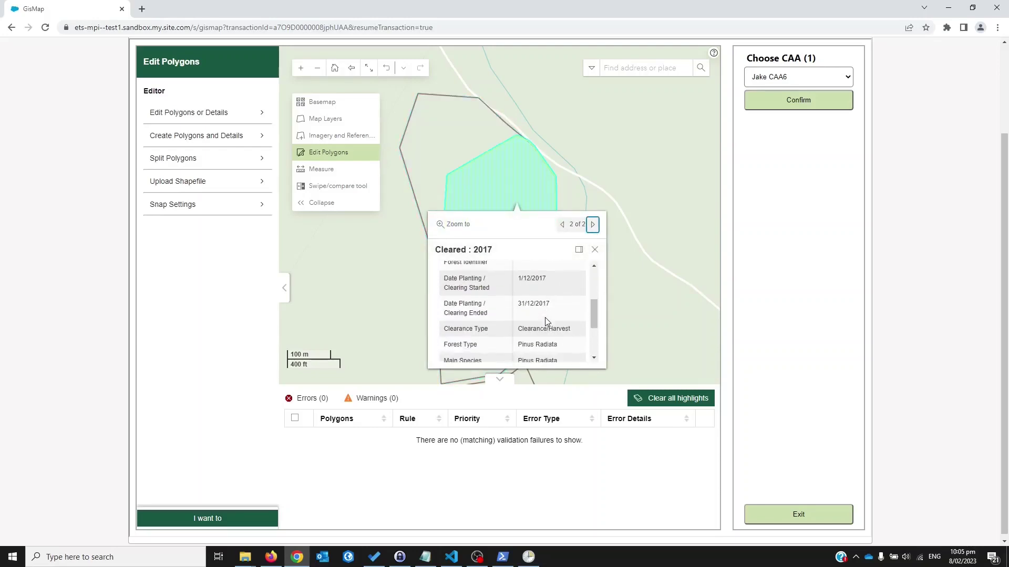
left_click_drag(527, 279, 551, 283)
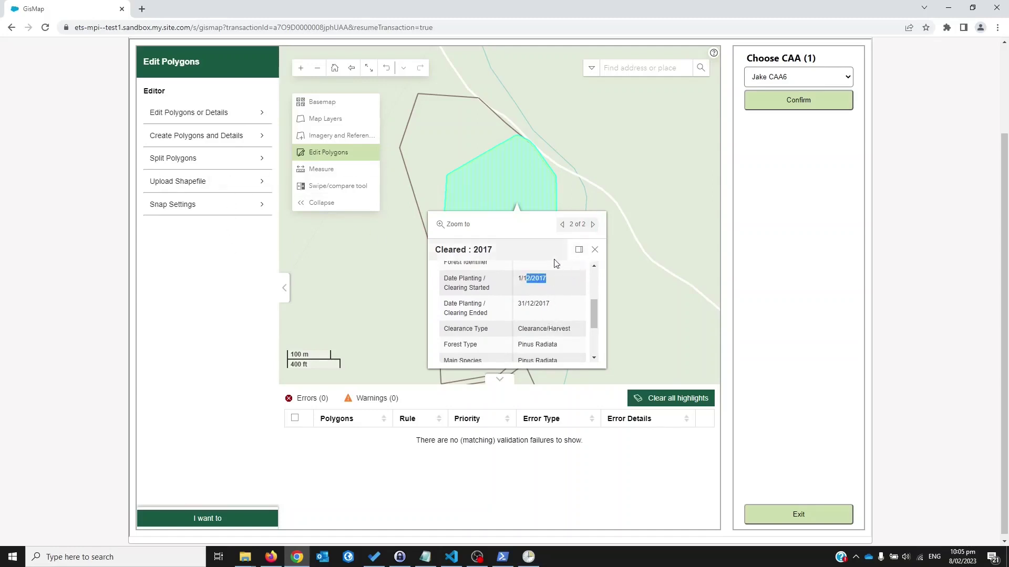
left_click_drag(518, 304, 555, 311)
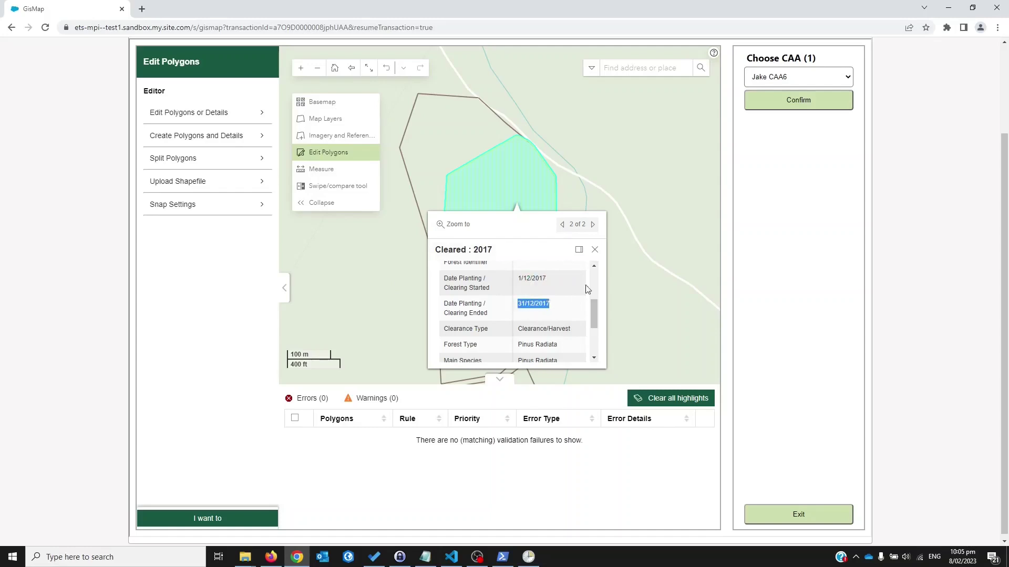
left_click(595, 250)
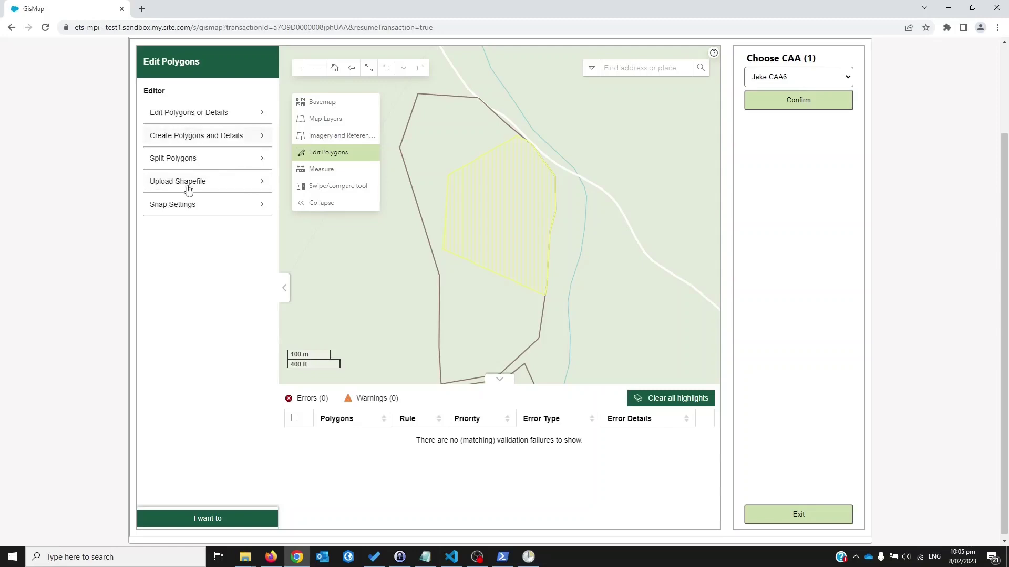
Start a Planted polygon sketch with three corners on the map.
left_click(188, 144)
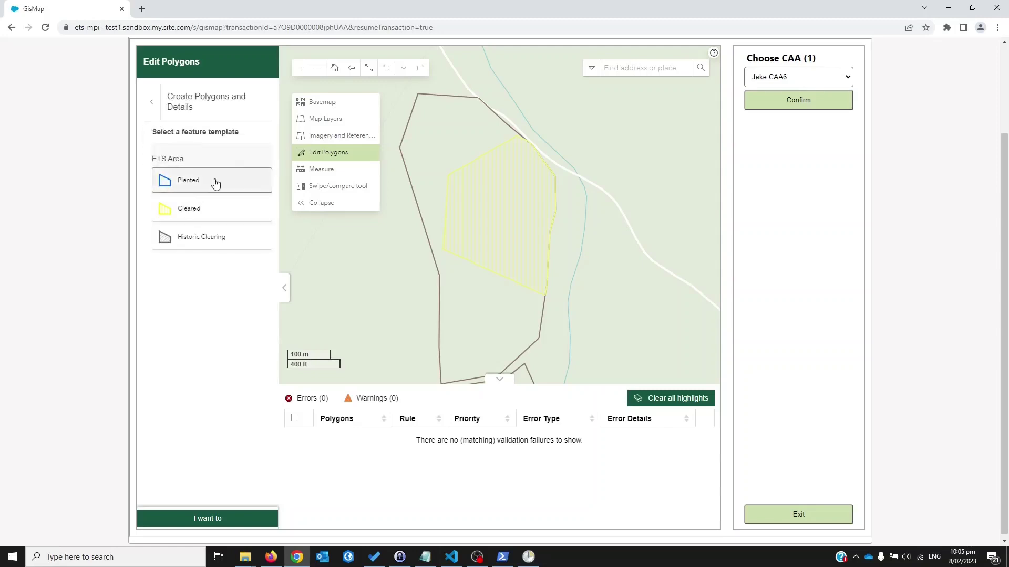
left_click(170, 184)
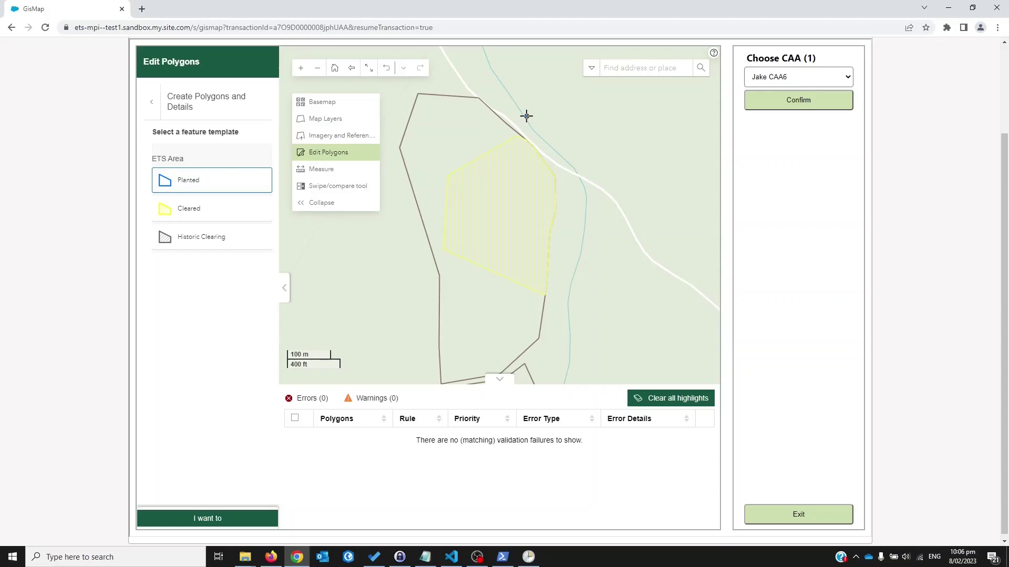
left_click(526, 120)
left_click(459, 149)
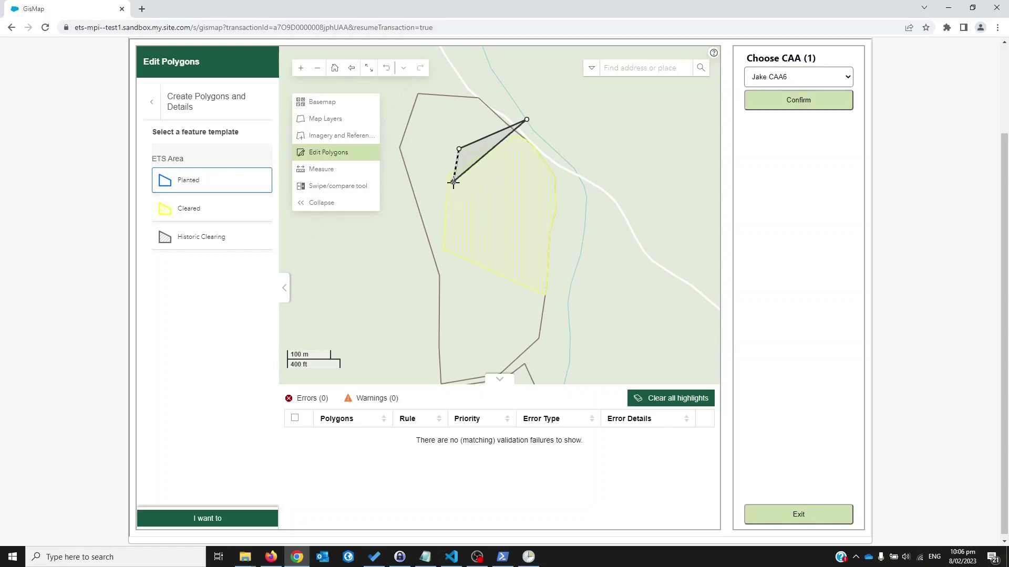
left_click(471, 178)
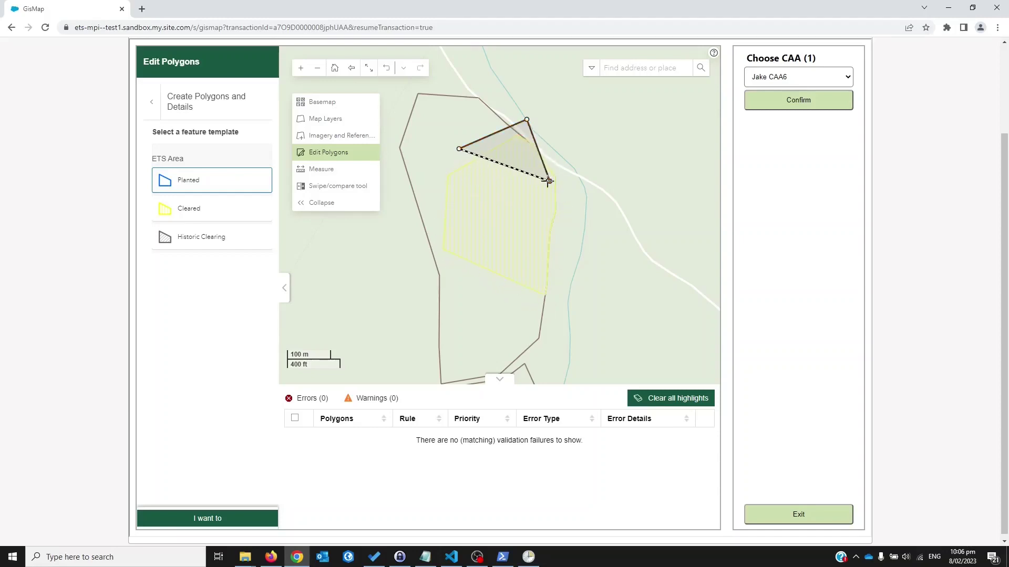
Abandon the sketch and enable snapping to the ETS Area layer in Snap Settings.
left_click(152, 101)
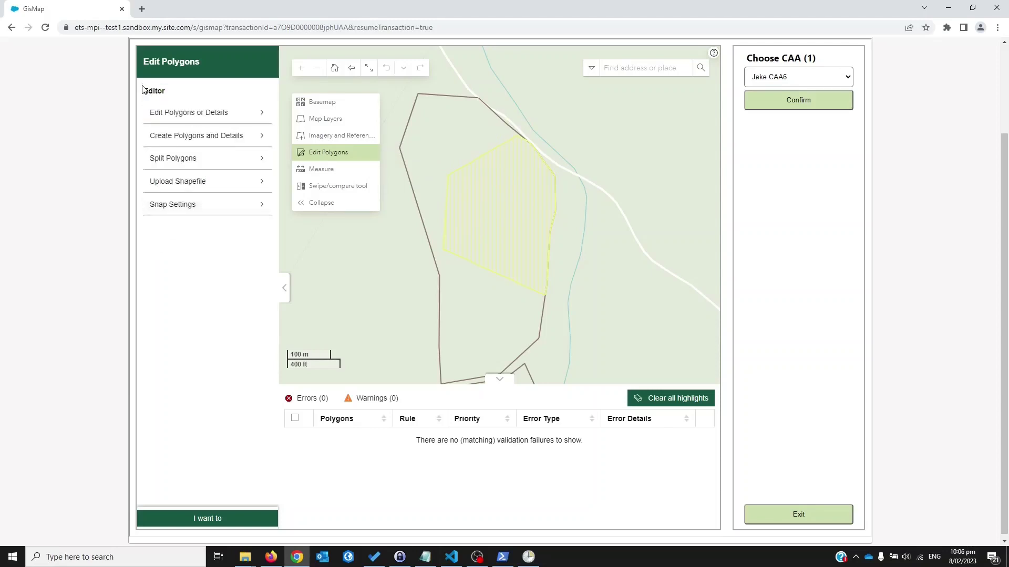
left_click(175, 209)
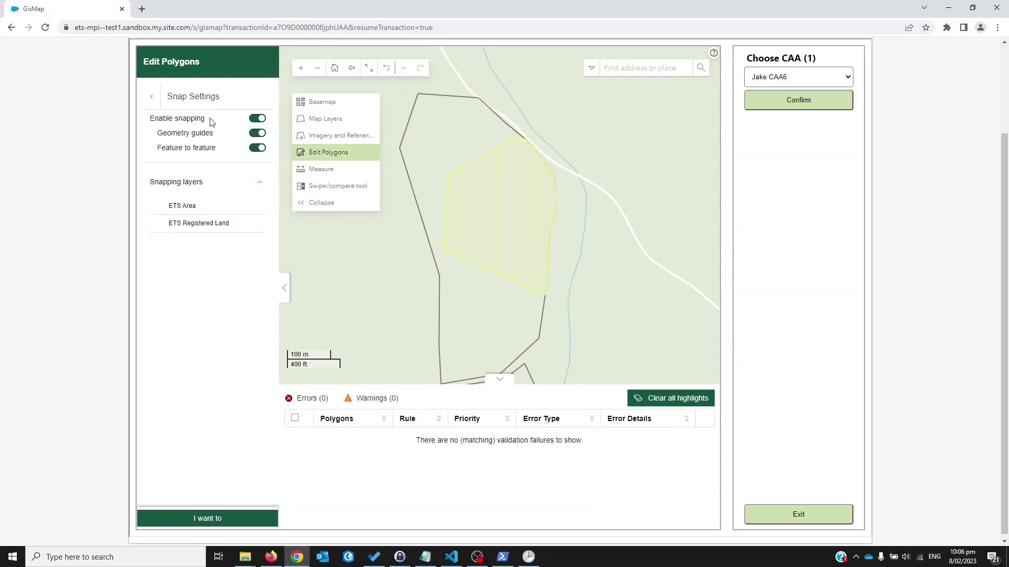
left_click(157, 207)
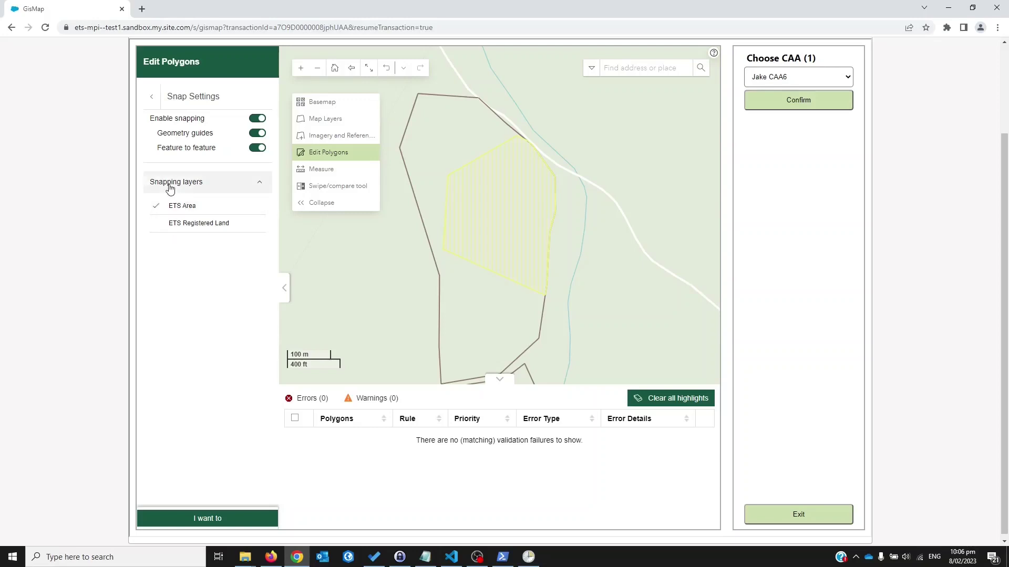
left_click(152, 99)
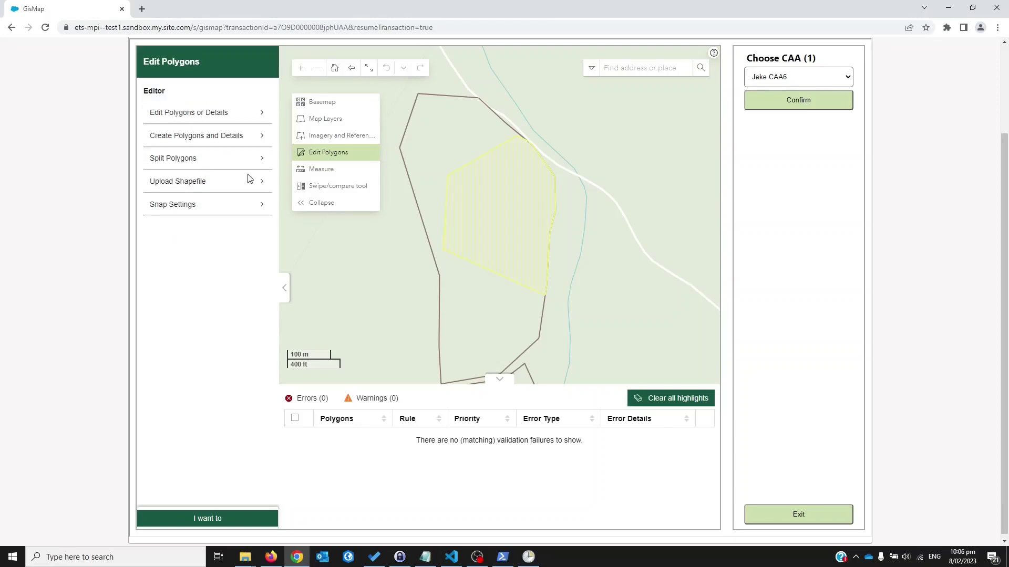
left_click(217, 138)
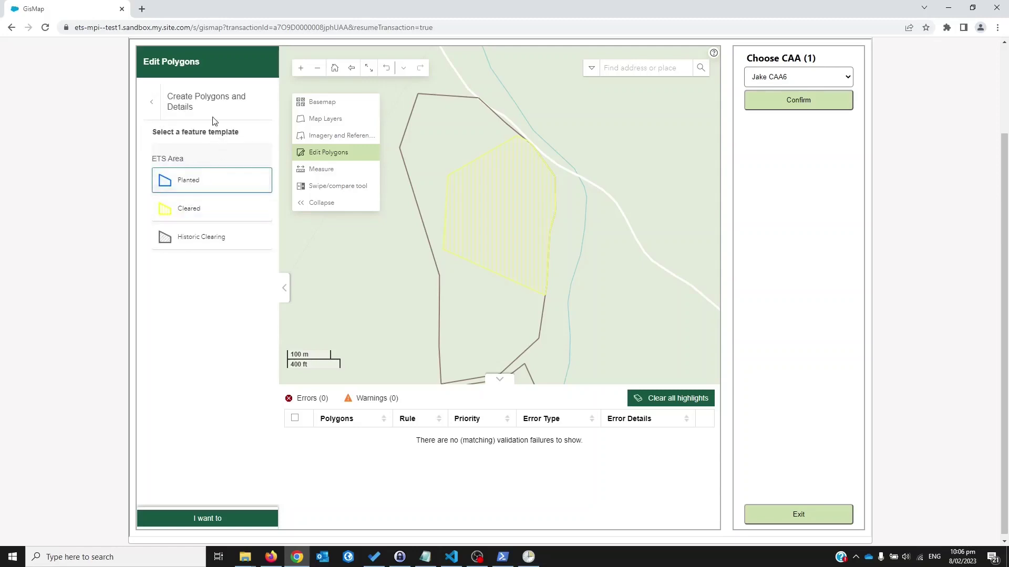
left_click(181, 184)
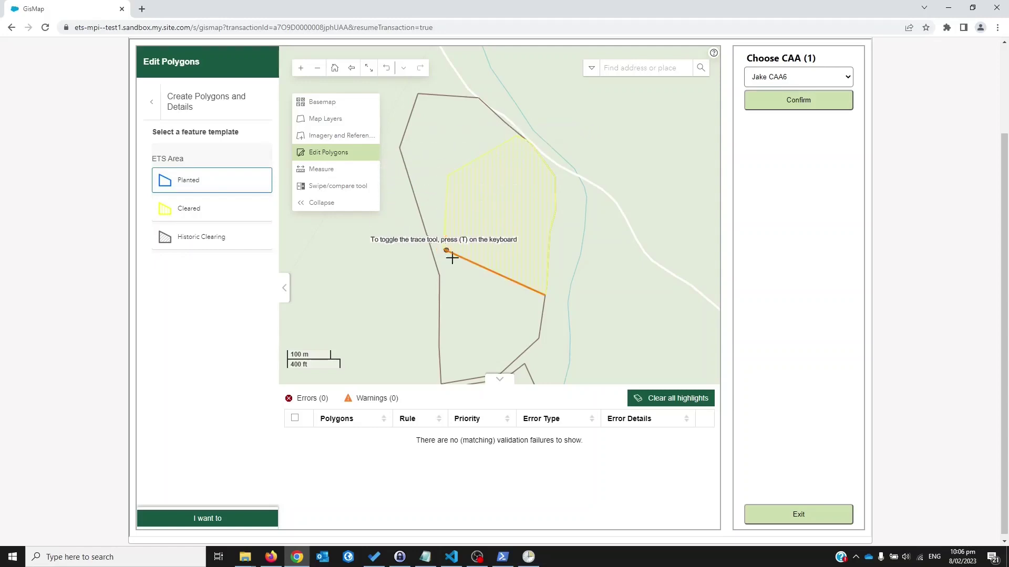
left_click(545, 295)
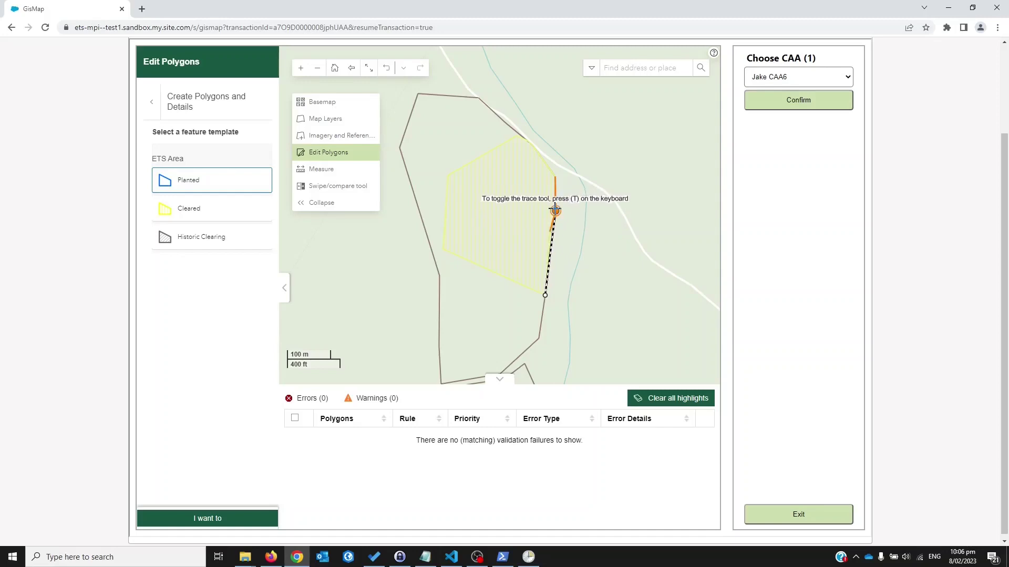
left_click(555, 210)
left_click(554, 176)
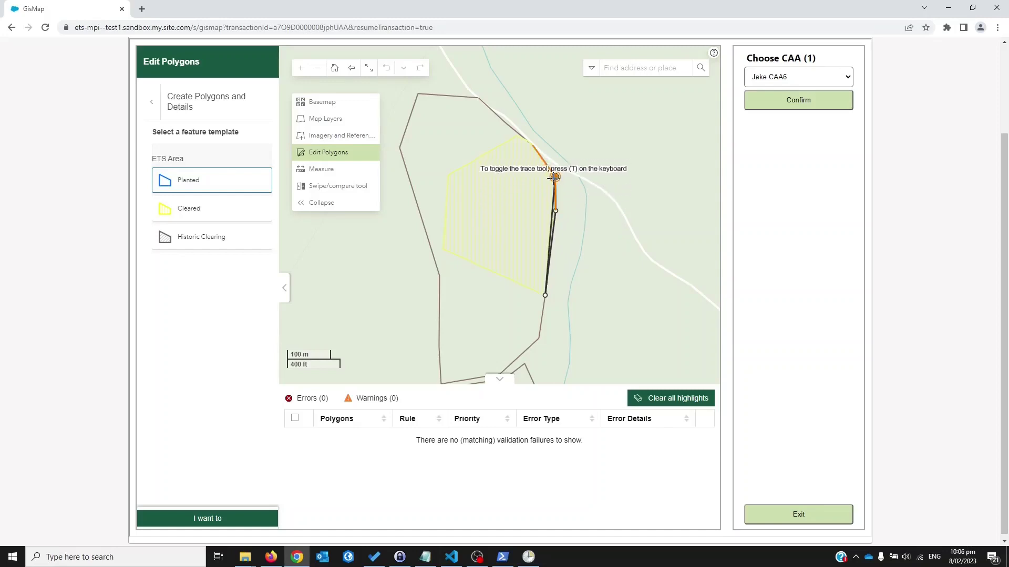
left_click(532, 145)
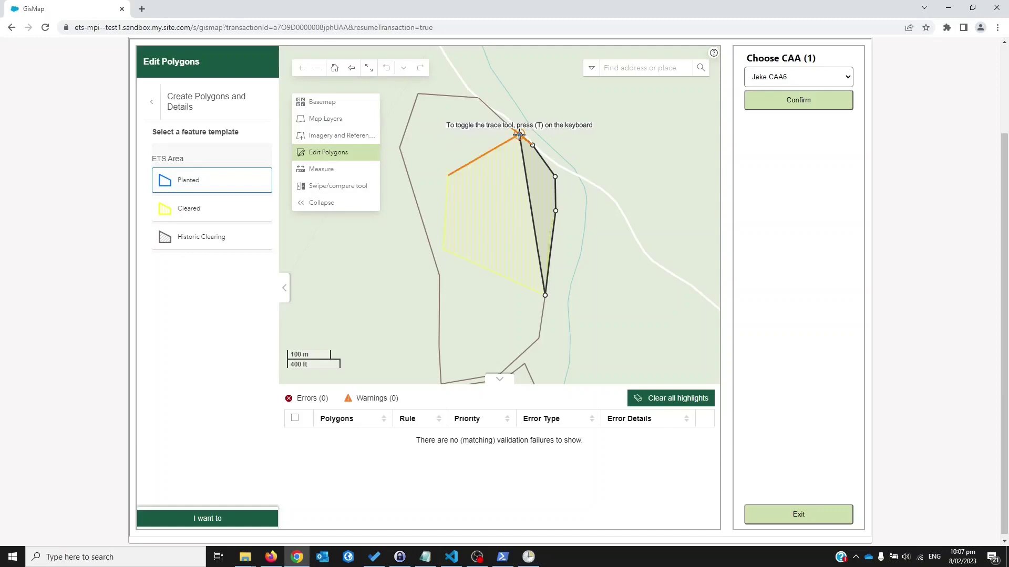
Discard the current sketch and select the Planted template again.
left_click(153, 102)
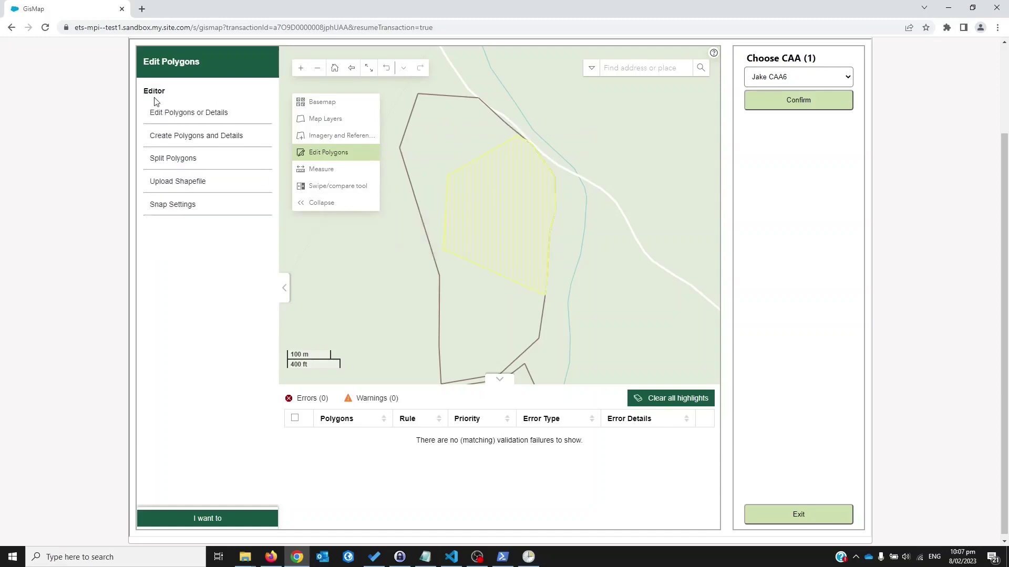
left_click(210, 136)
left_click(209, 181)
Trace the cleared area's vertices with the T trace tool and close the polygon at the top.
left_click(505, 151)
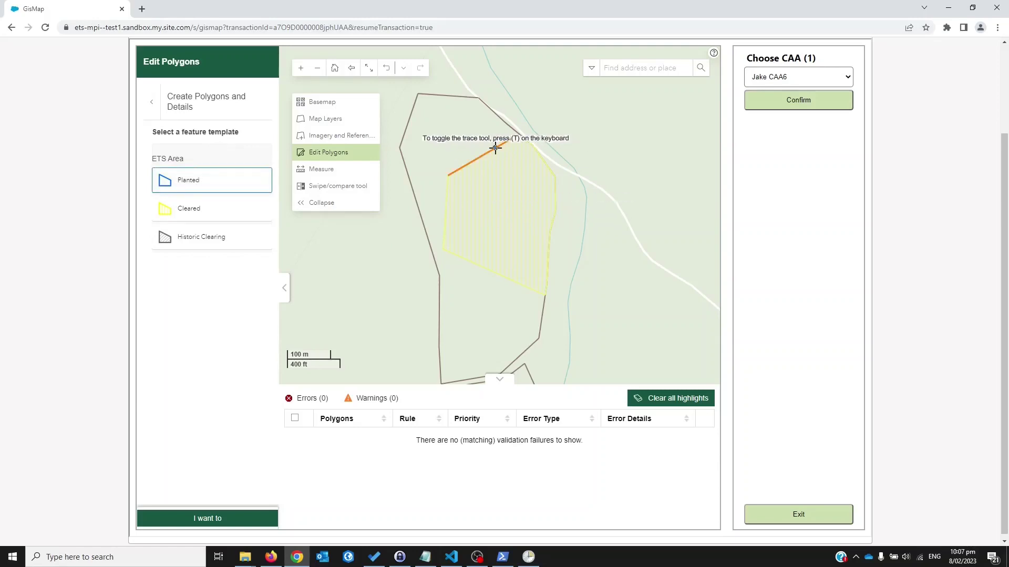
key("t")
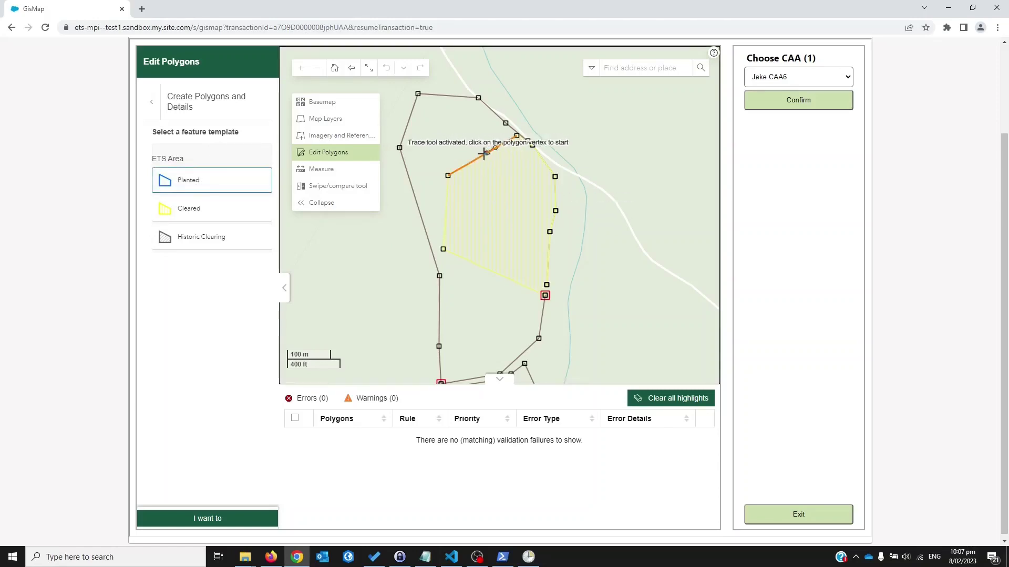
left_click(448, 175)
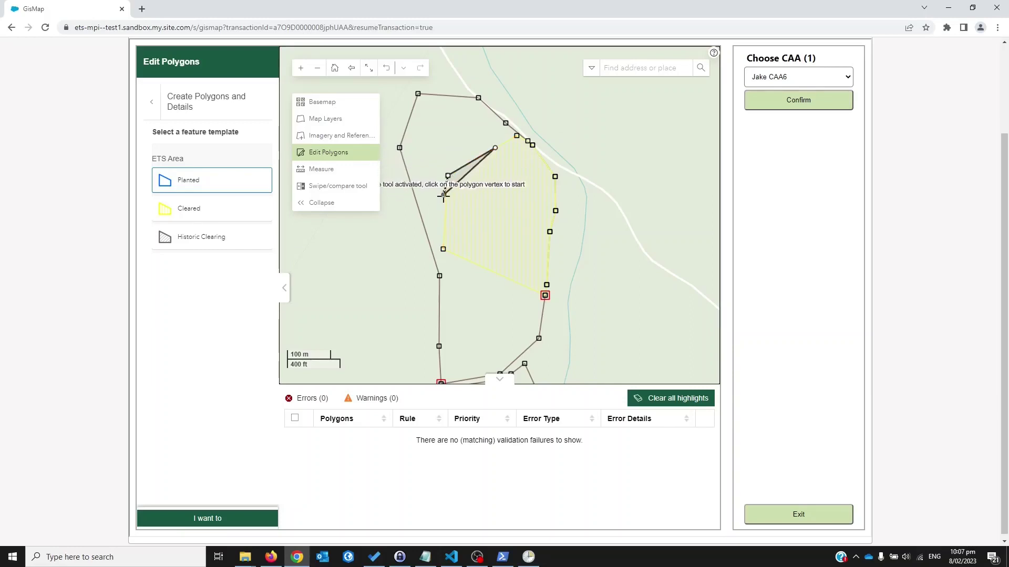
left_click(443, 249)
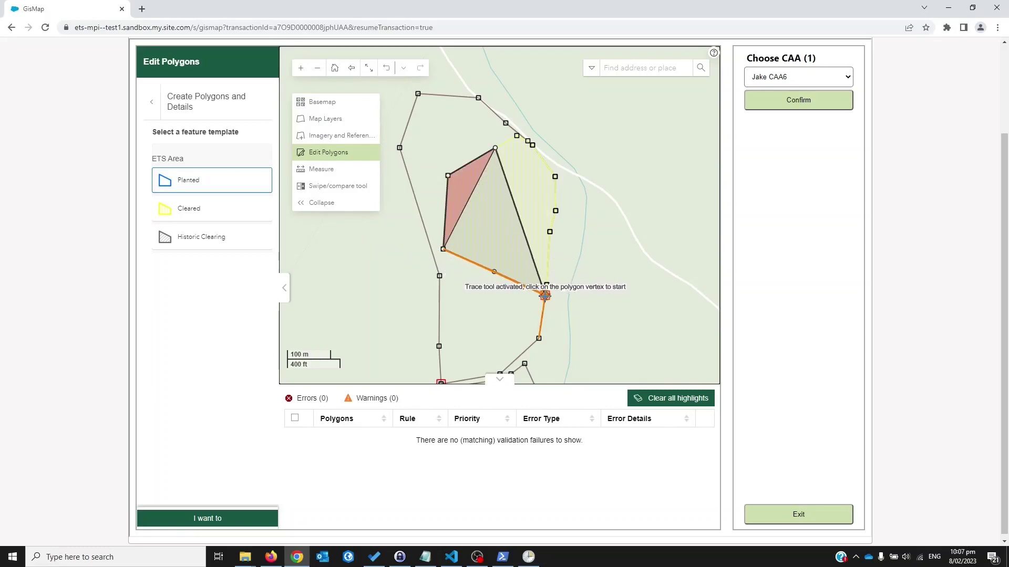
left_click(545, 295)
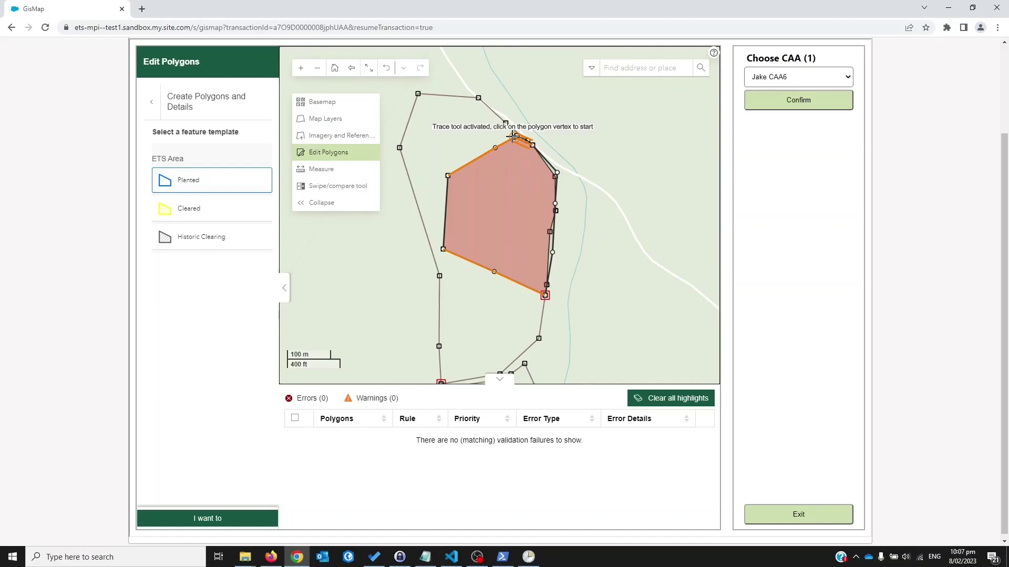
left_click(514, 141)
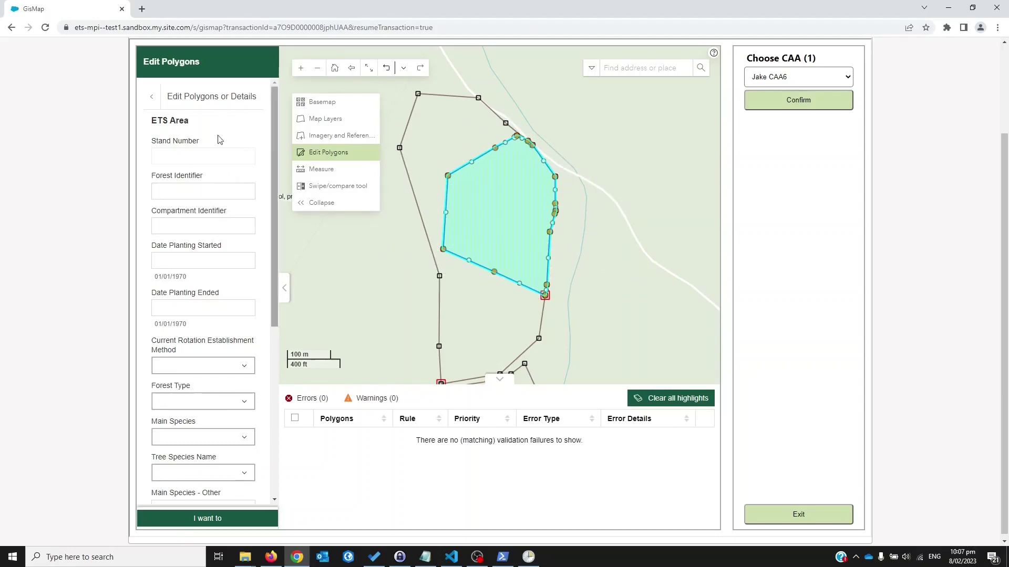
Fill in Forest Identifier Plant1, Compartment Identifier 346, and planting dates 01/01/2018 to 01/06/2018.
left_click(173, 195)
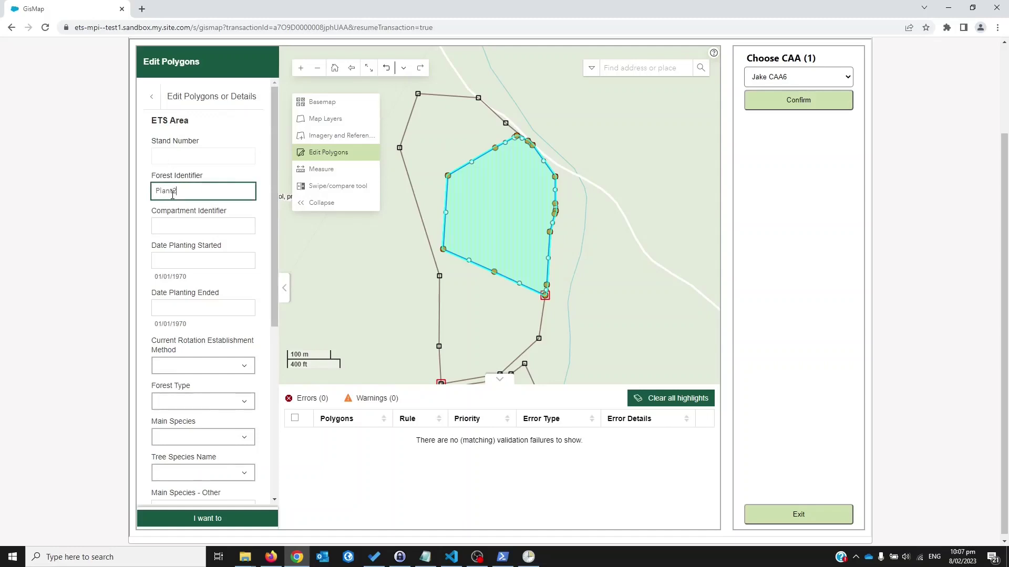
left_click(193, 222)
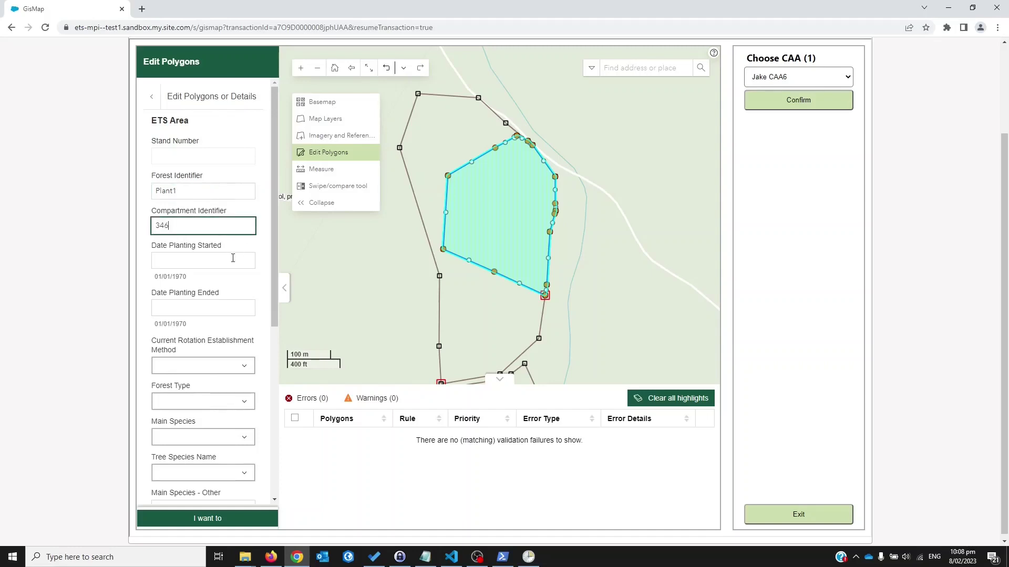
left_click(213, 260)
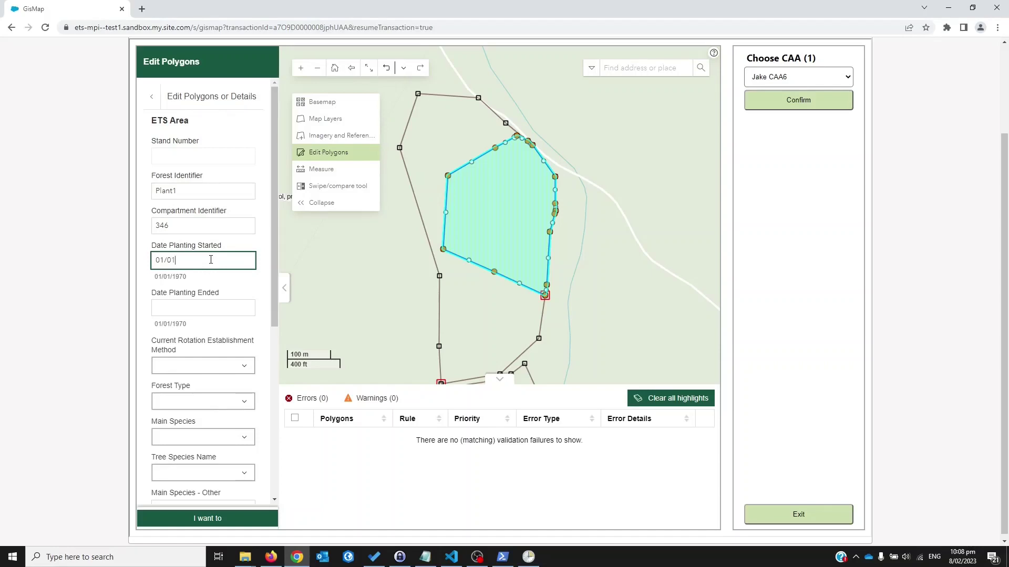
left_click(219, 307)
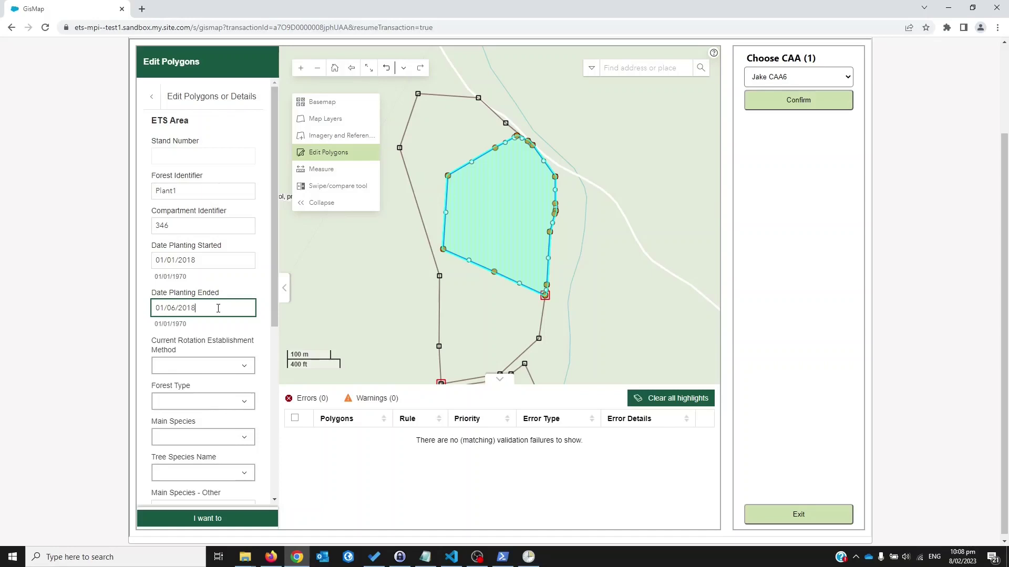
scroll(250, 335, "down", 3)
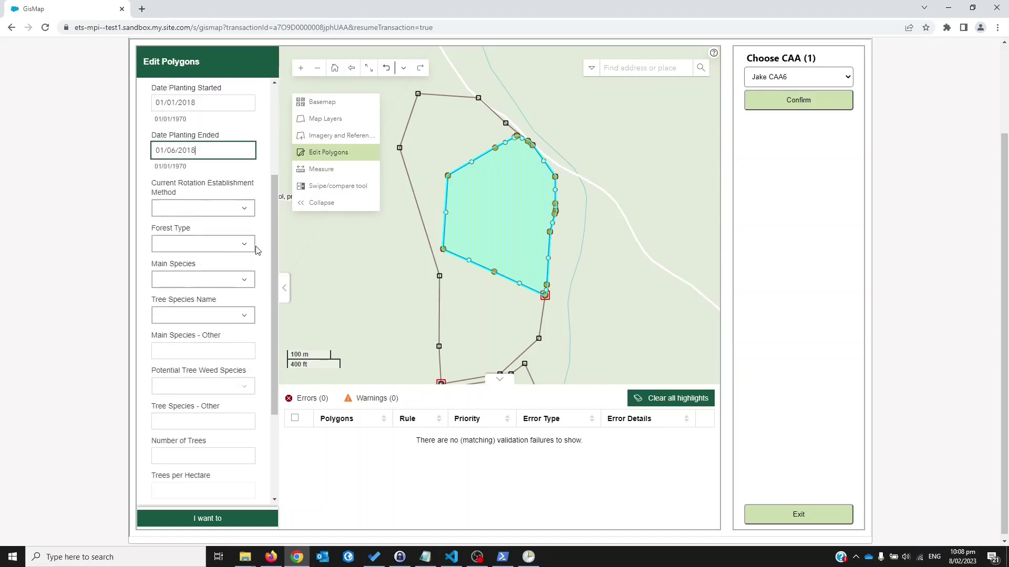
Set the establishment method to Direct Planting and the forest type to Indigenous.
left_click(243, 216)
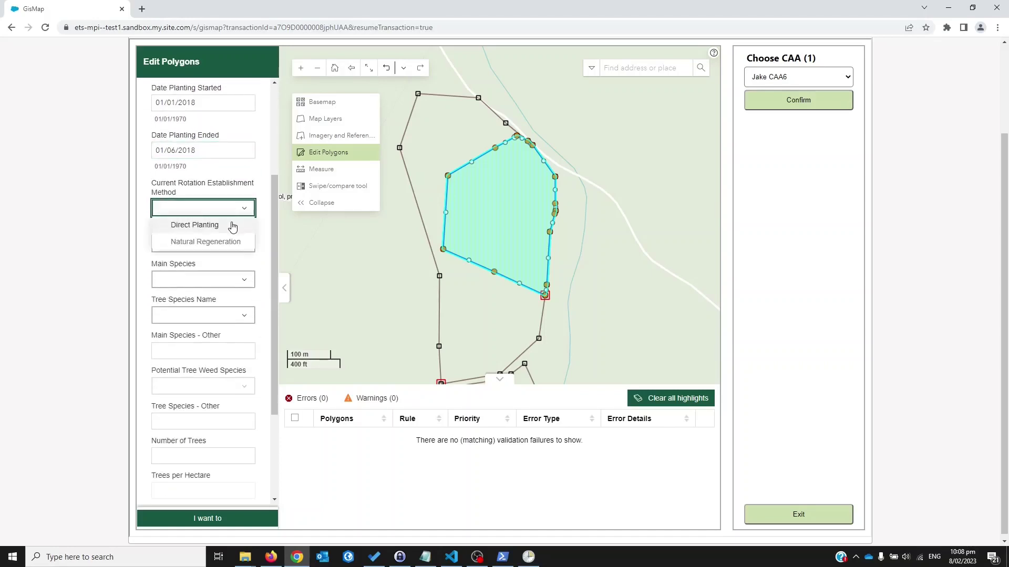
left_click(232, 225)
left_click(245, 244)
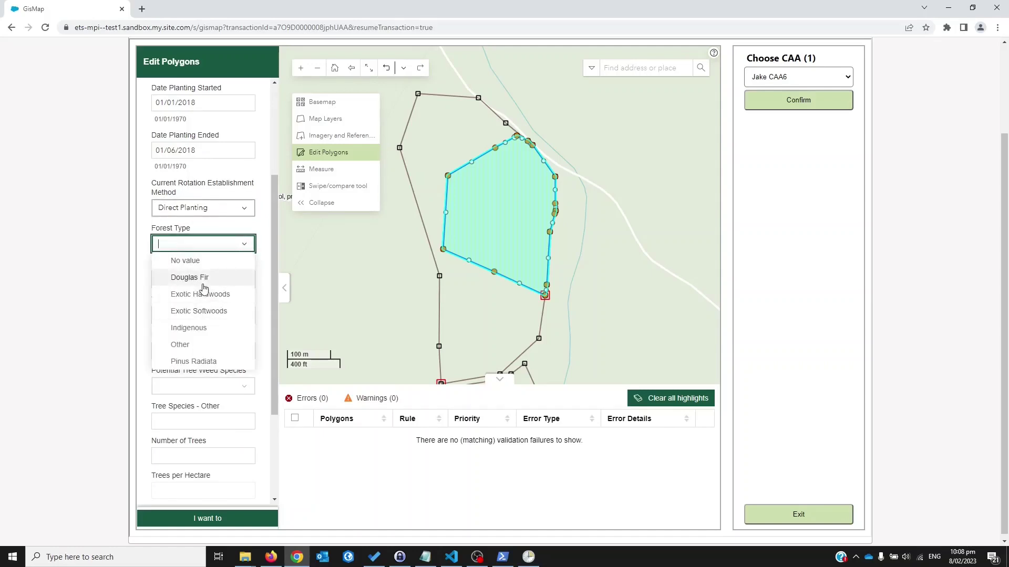
left_click(209, 329)
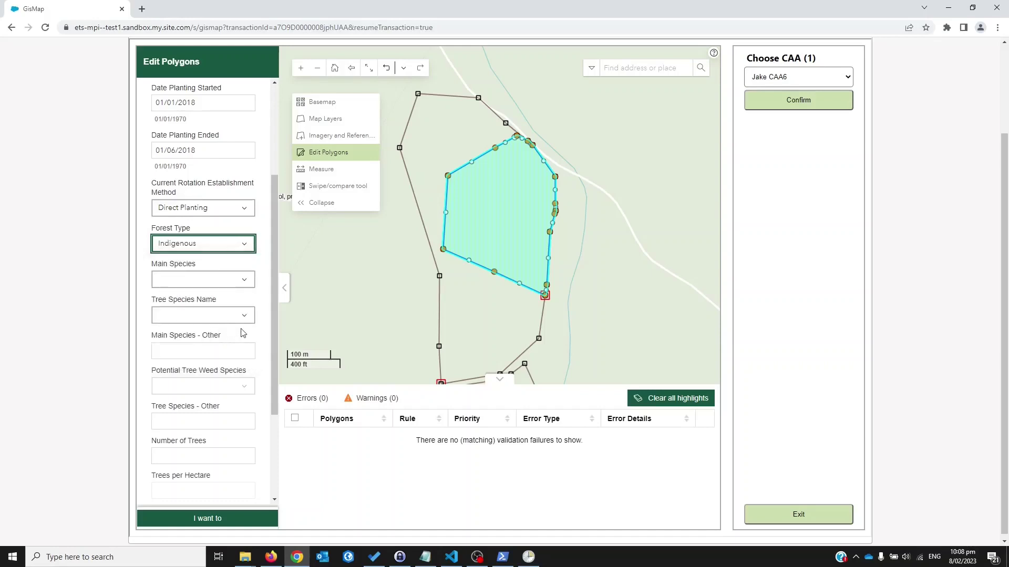
Choose Manuka/Kanuka main species and Manuka tree species, enter 1000 trees, and save.
left_click(242, 282)
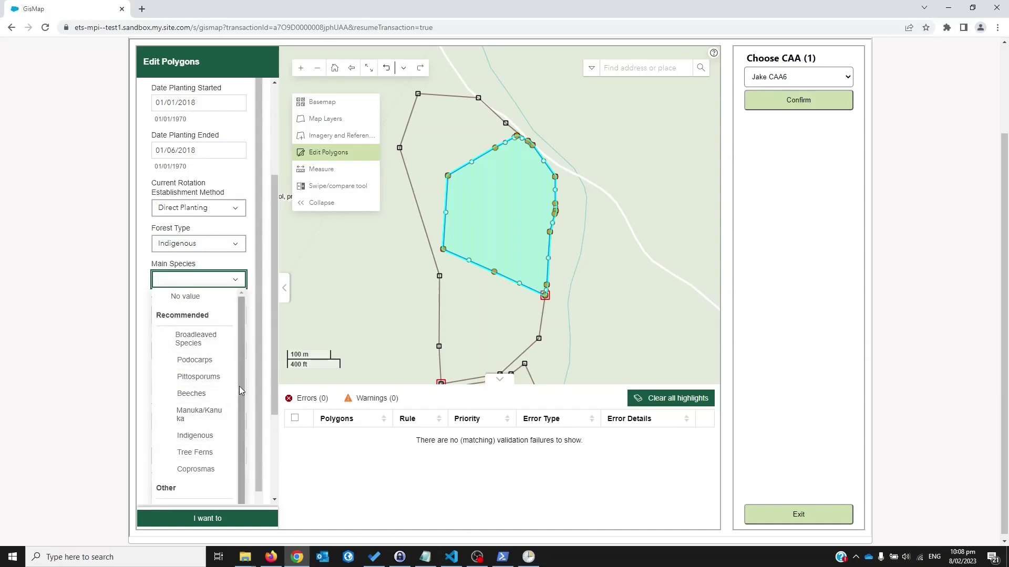
left_click_drag(238, 387, 238, 468)
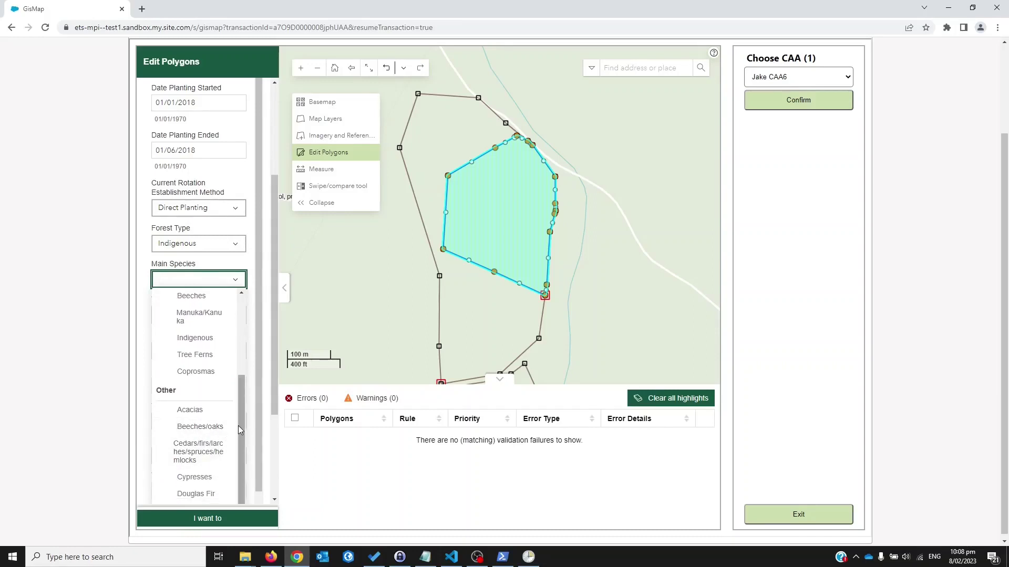
left_click_drag(238, 426, 239, 343)
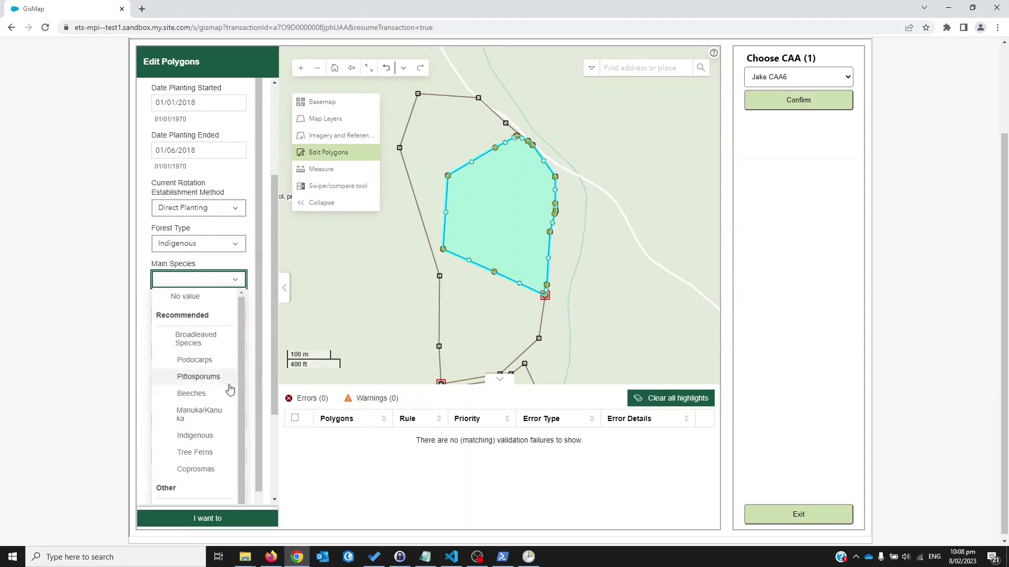
left_click(198, 418)
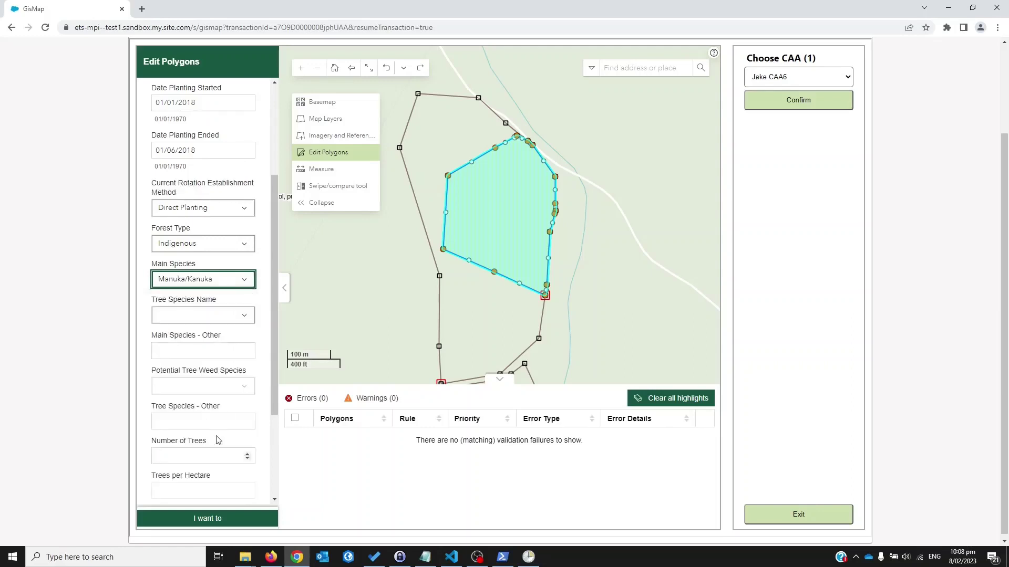
left_click(244, 318)
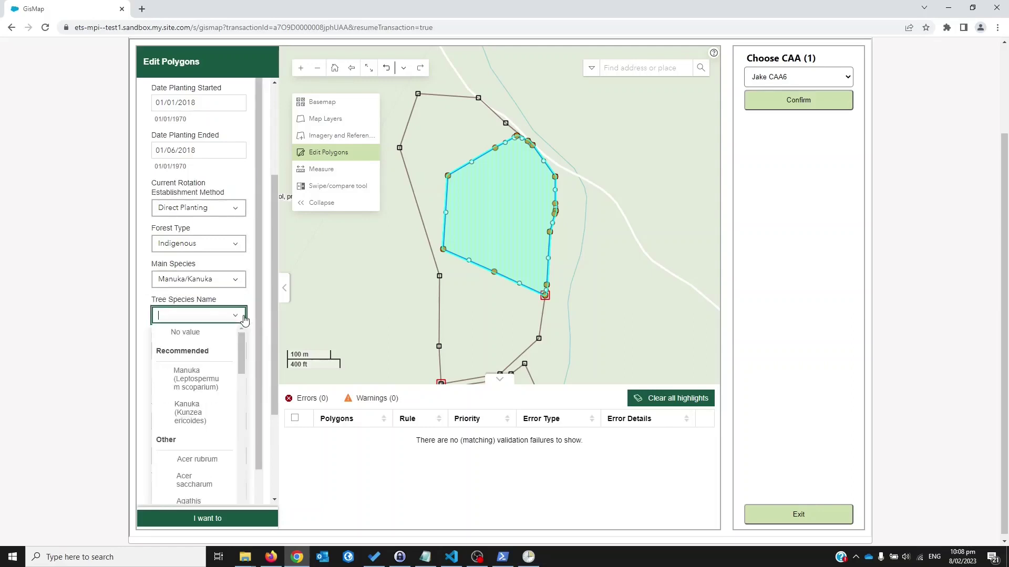
left_click(196, 383)
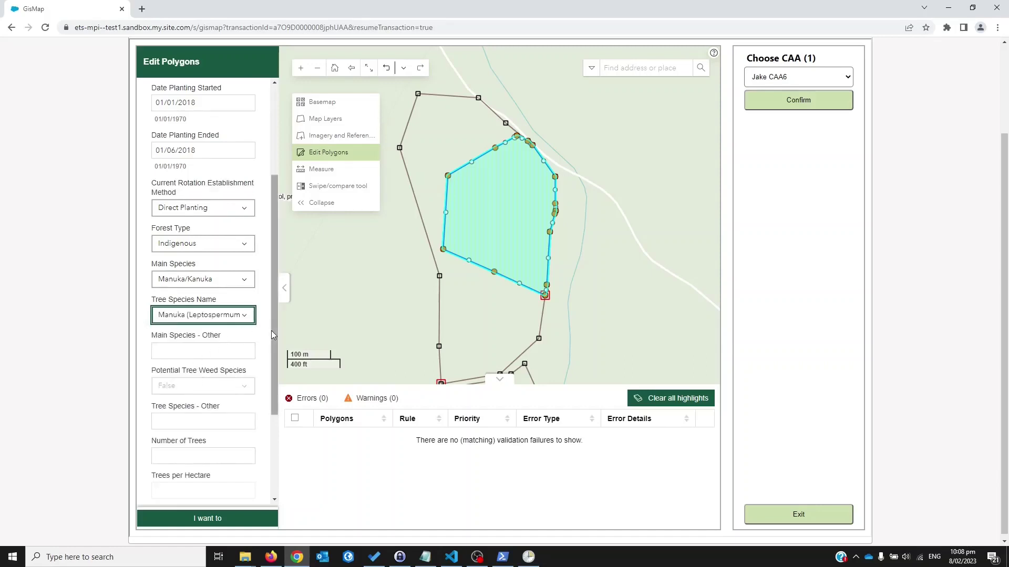
left_click_drag(272, 330, 266, 425)
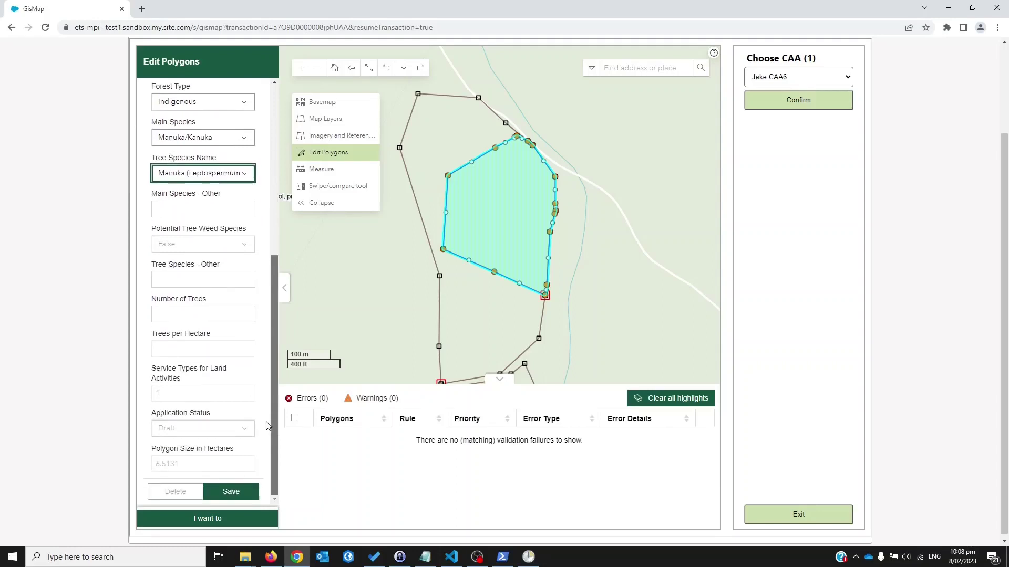
left_click(204, 316)
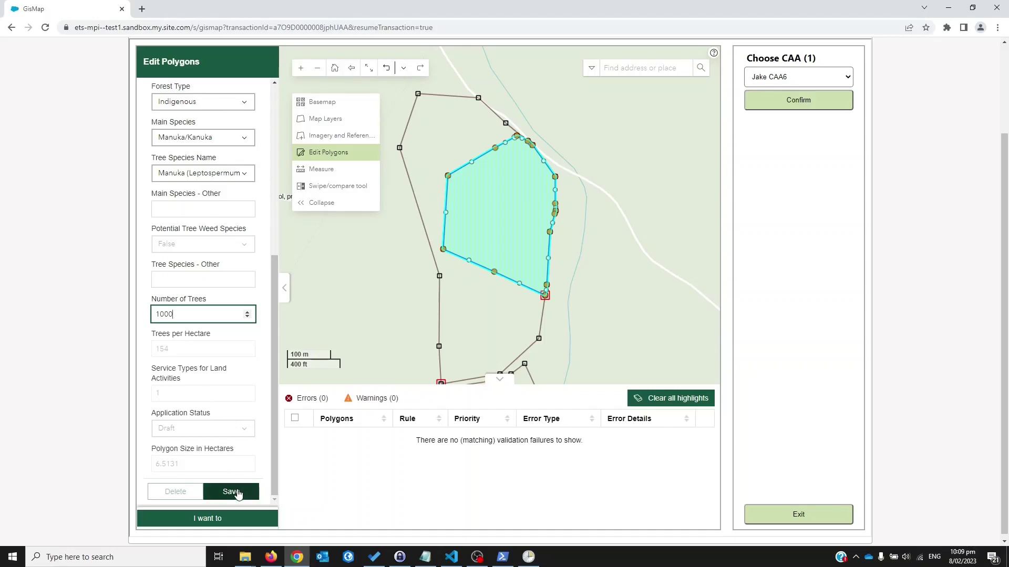
left_click(238, 493)
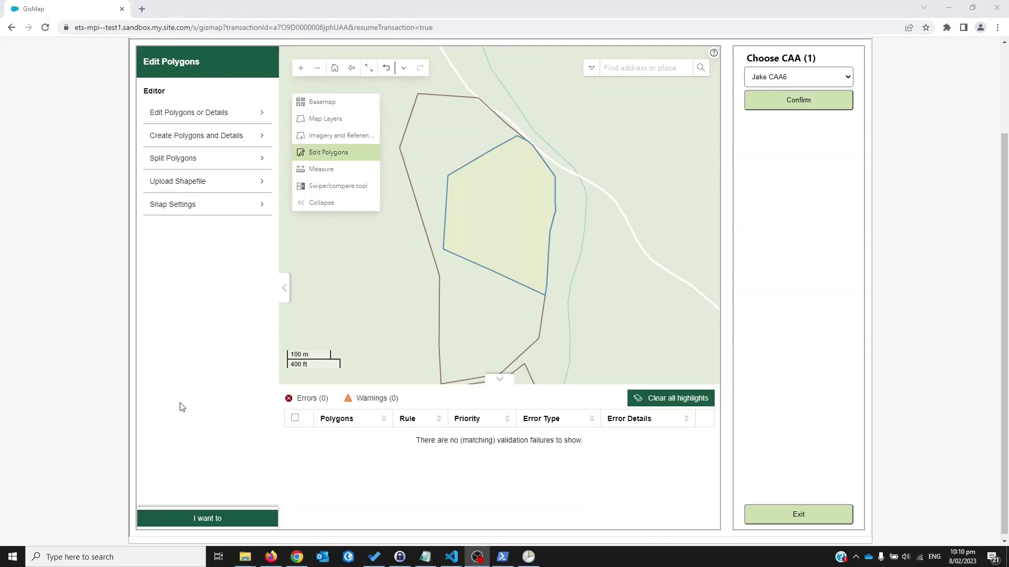
Undo and redo the planted polygon edit, then check the editing history list.
left_click(387, 71)
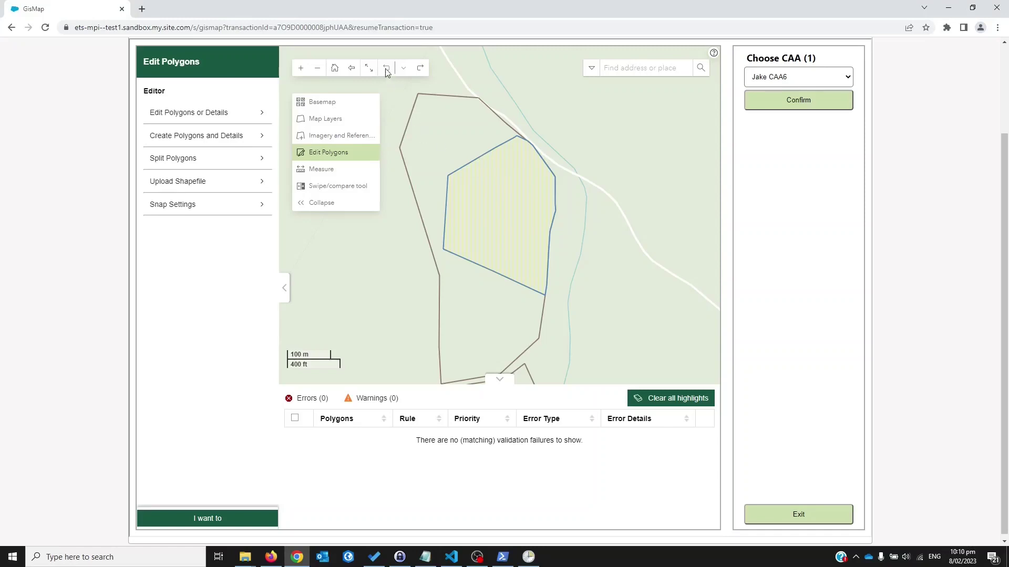
left_click(386, 69)
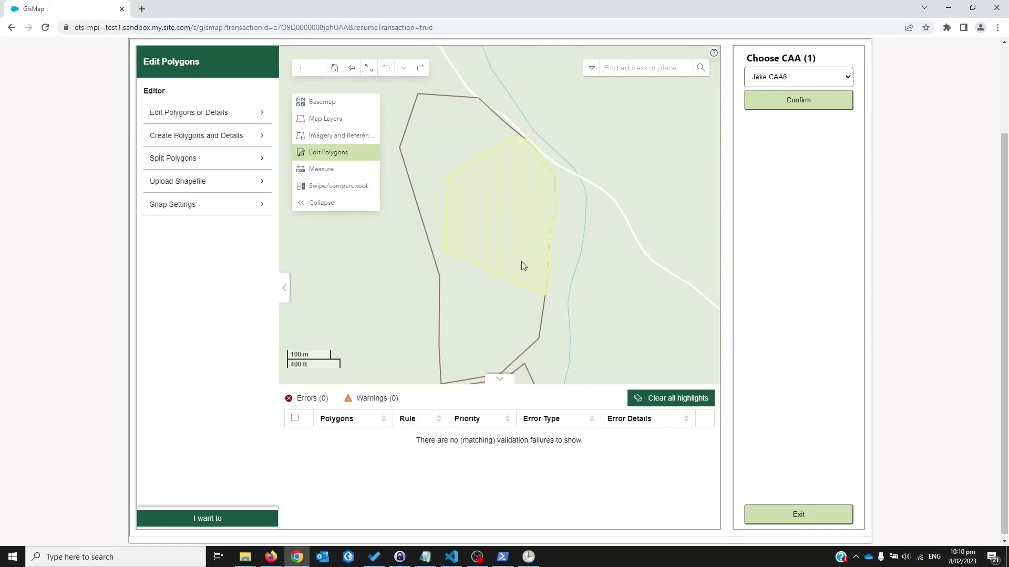
left_click(422, 69)
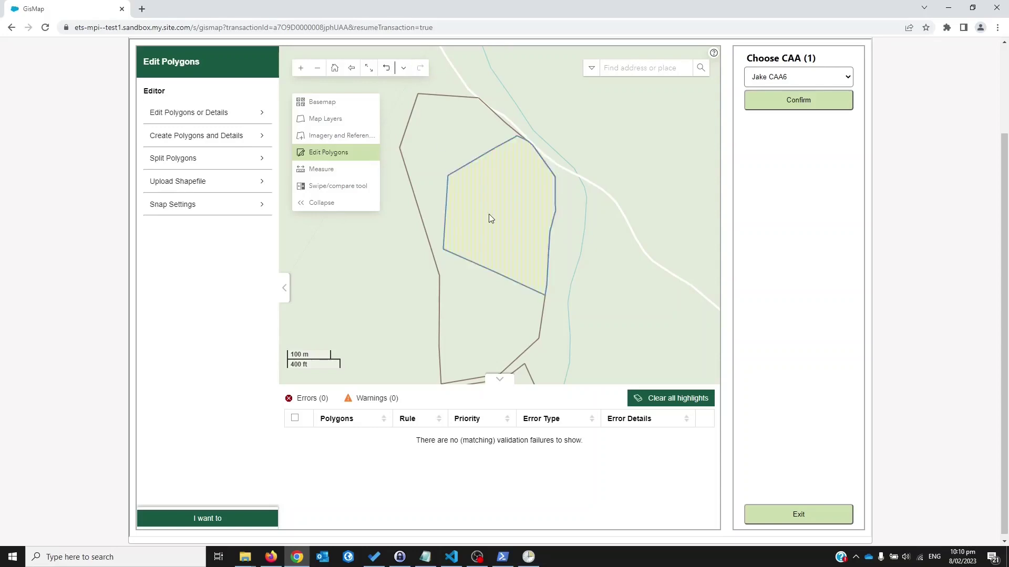
left_click(403, 68)
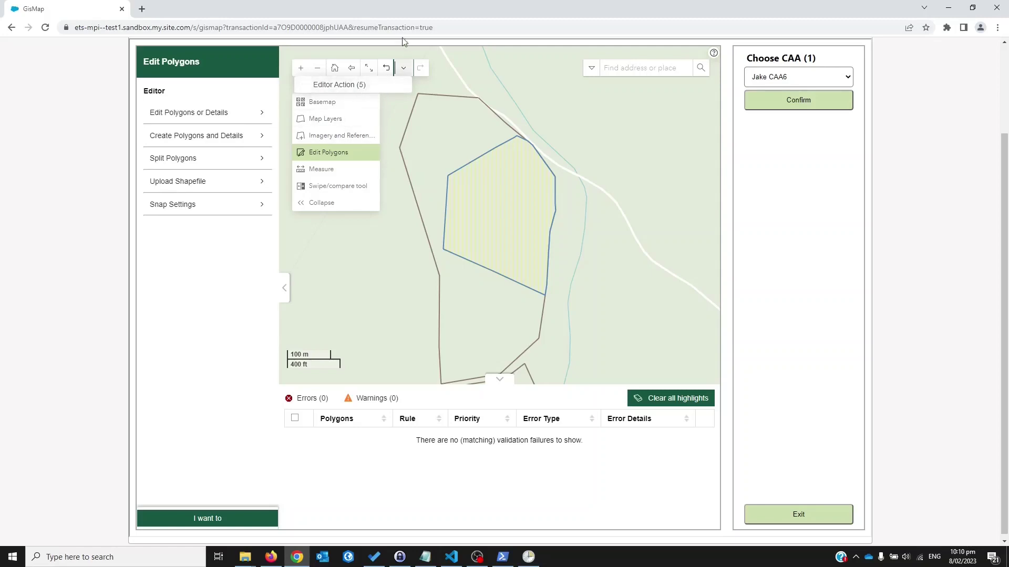
left_click(403, 68)
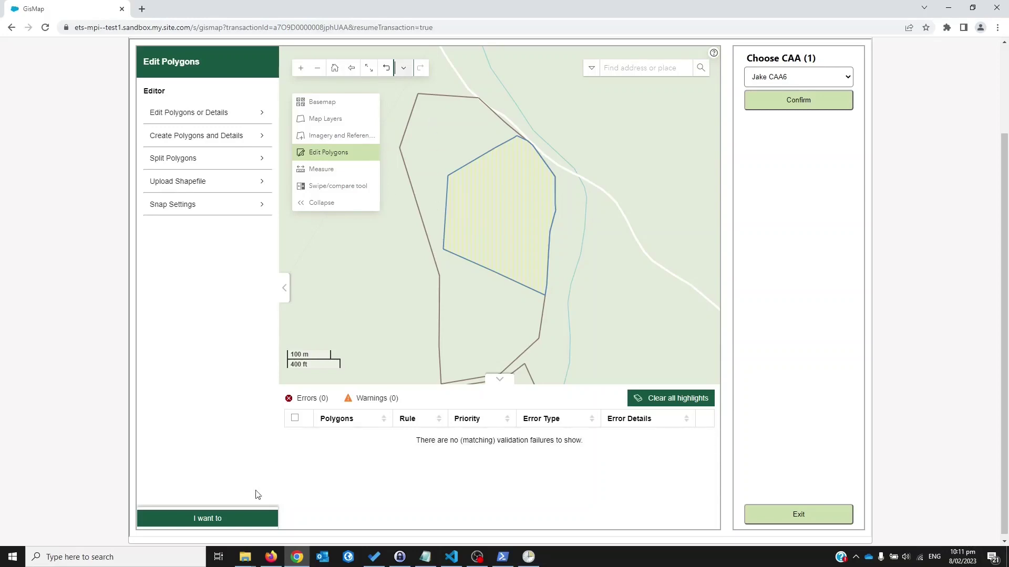
Save the planted polygon changes as a draft via the I want to menu.
left_click(235, 521)
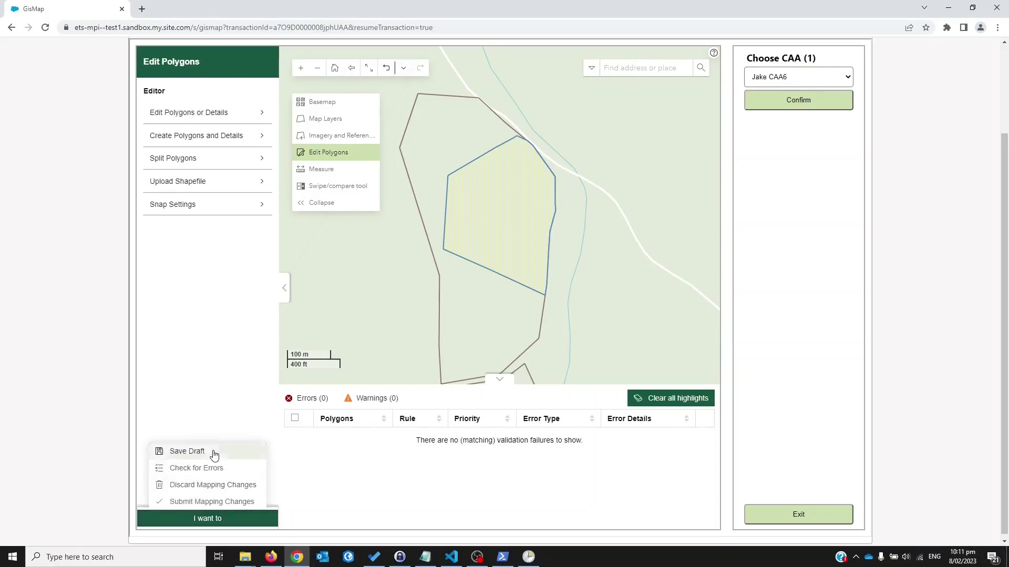
left_click(187, 452)
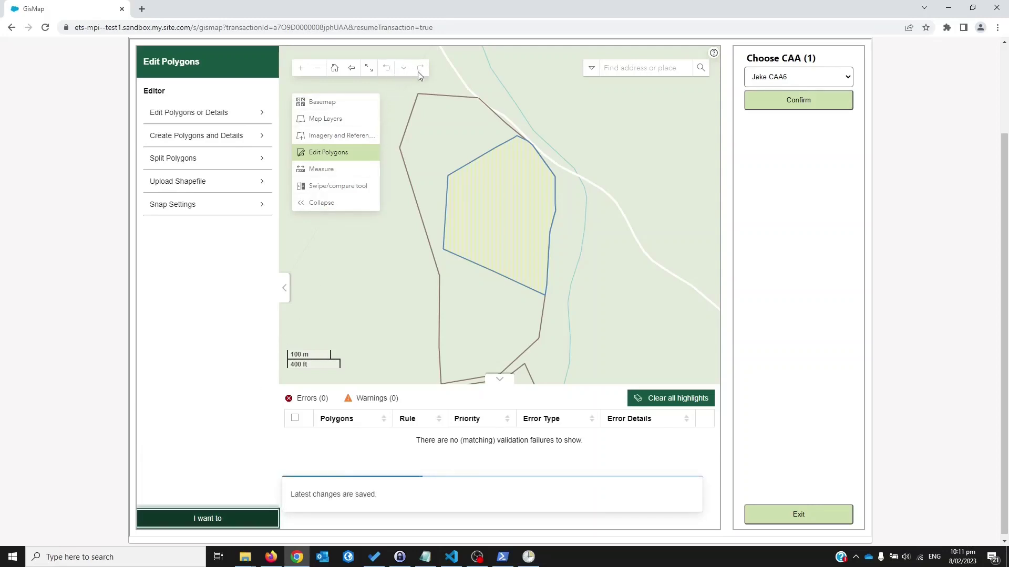
left_click(230, 523)
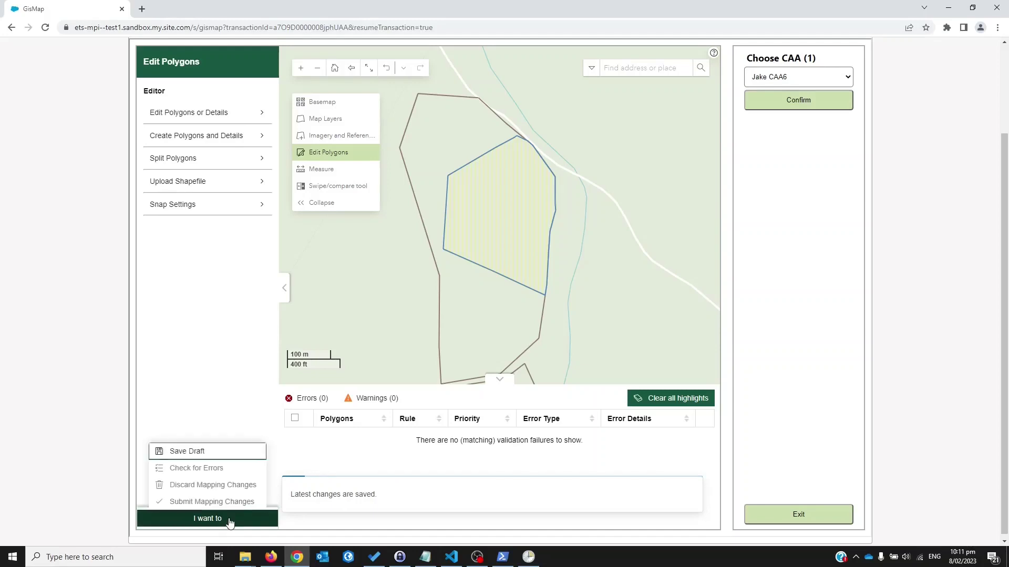